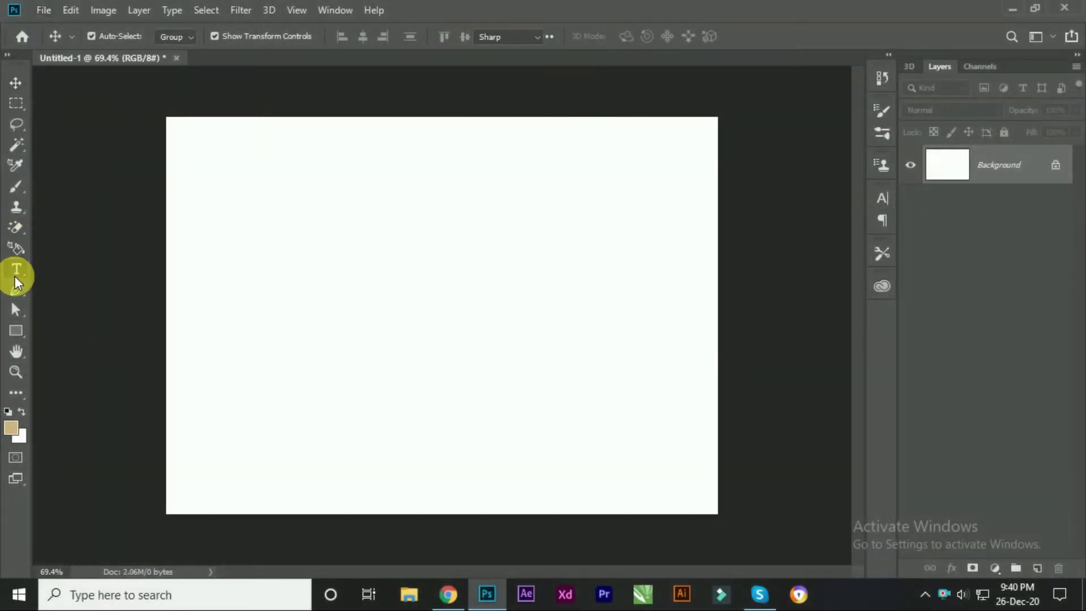
- Add a black (000000) text layer reading '3D' on the canvas
{"action": "left_click", "coordinate": [15, 274]}
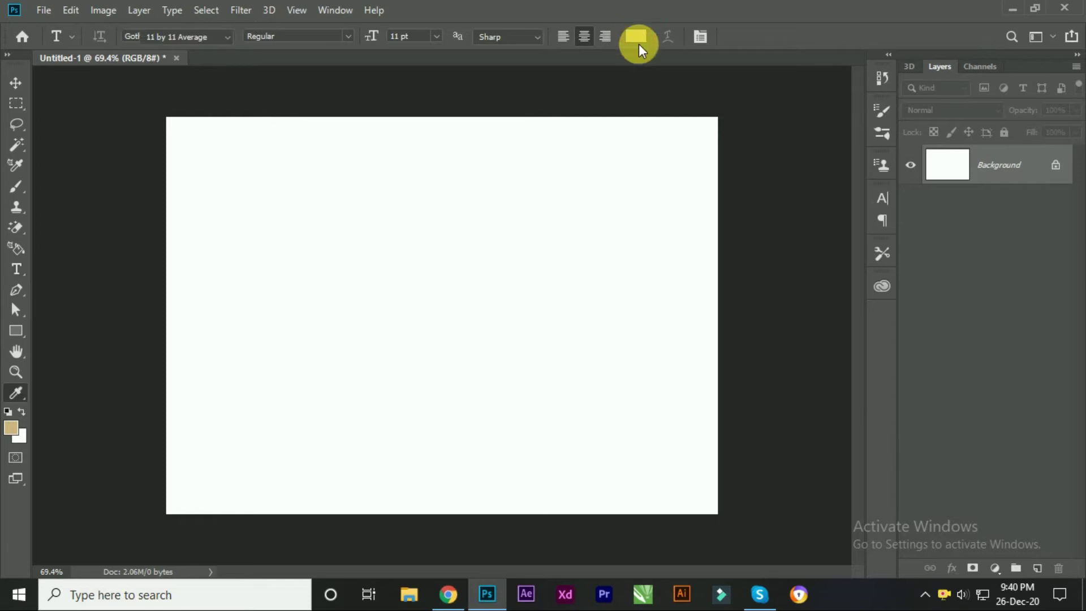
{"action": "left_click", "coordinate": [638, 39]}
{"action": "type", "text": "000000"}
{"action": "left_click", "coordinate": [984, 152]}
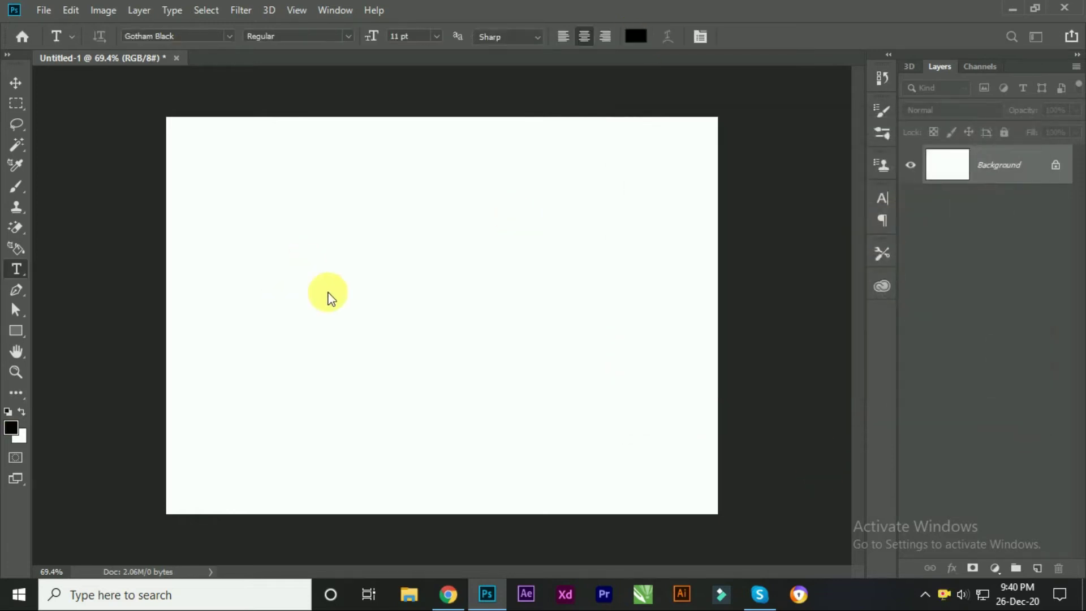
{"action": "left_click", "coordinate": [375, 306]}
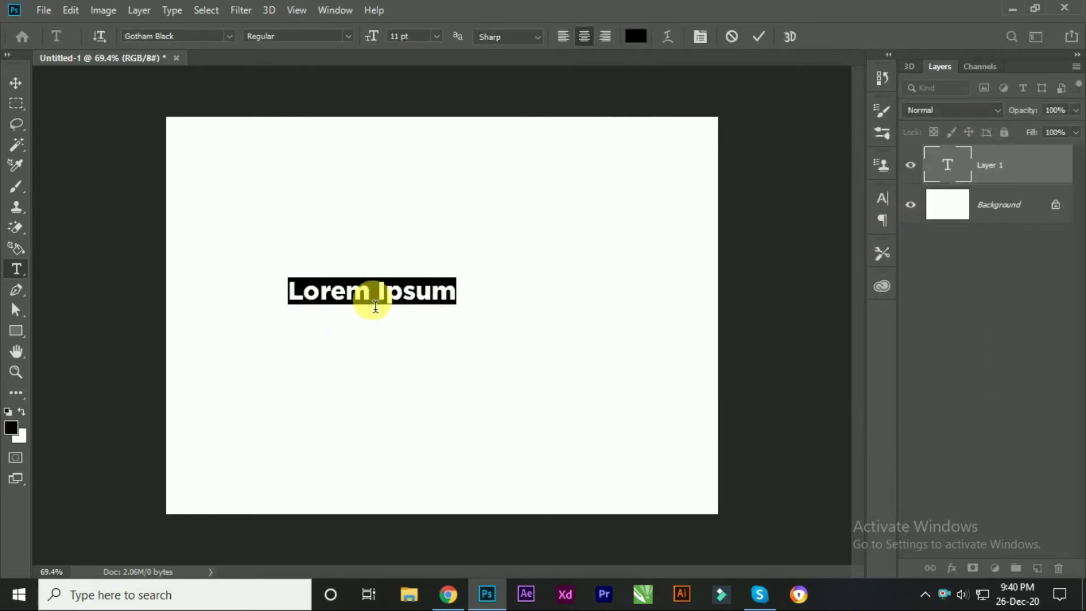
{"action": "type", "text": "3D"}
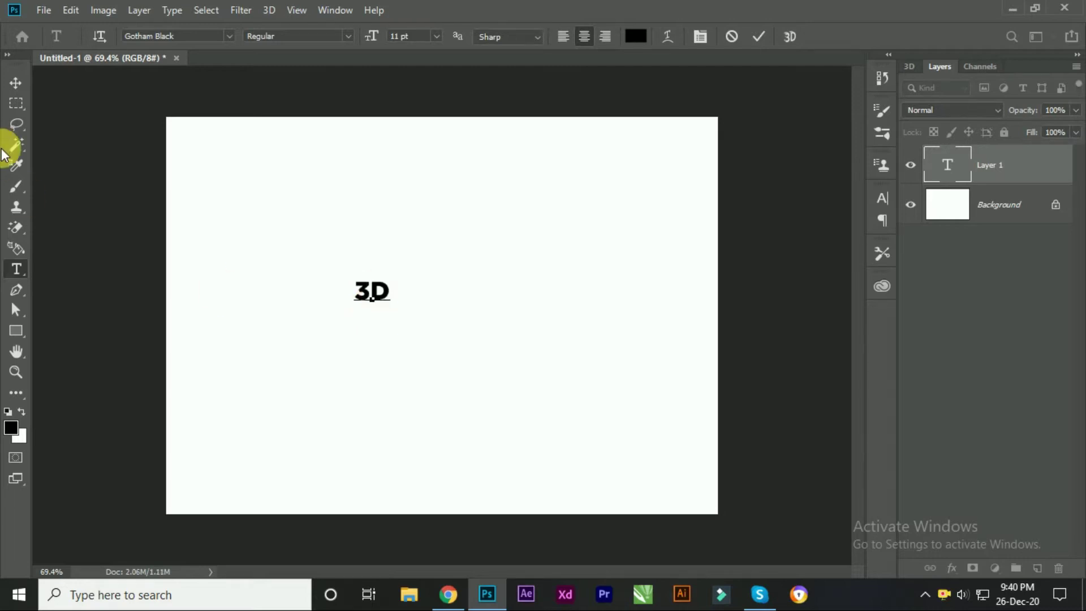
{"action": "left_click", "coordinate": [16, 83]}
- Enlarge the '3D' text, centre it on the canvas, and reselect its layer
{"action": "key", "text": "ctrl+t"}
{"action": "mouse_move", "coordinate": [391, 300]}
{"action": "left_mouse_down"}
{"action": "mouse_move", "coordinate": [558, 424]}
{"action": "mouse_move", "coordinate": [568, 362]}
{"action": "left_mouse_up"}
{"action": "left_click_drag", "start_coordinate": [431, 329], "coordinate": [500, 345]}
{"action": "key", "text": "Return"}
{"action": "scroll", "coordinate": [796, 322], "scroll_direction": "down", "scroll_amount": 2}
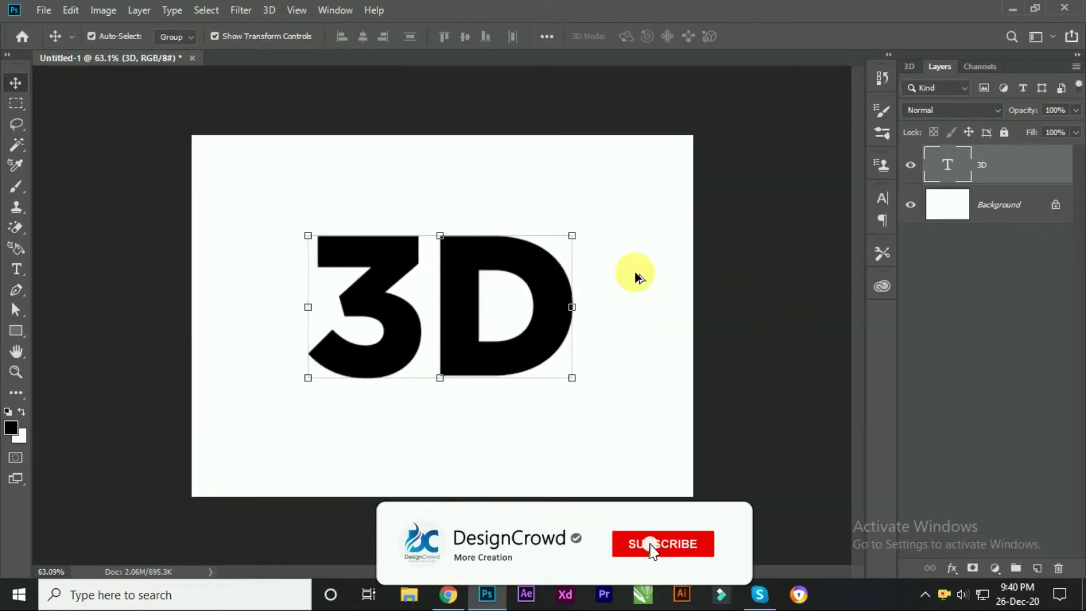
{"action": "left_click", "coordinate": [637, 277]}
{"action": "left_click", "coordinate": [479, 252]}
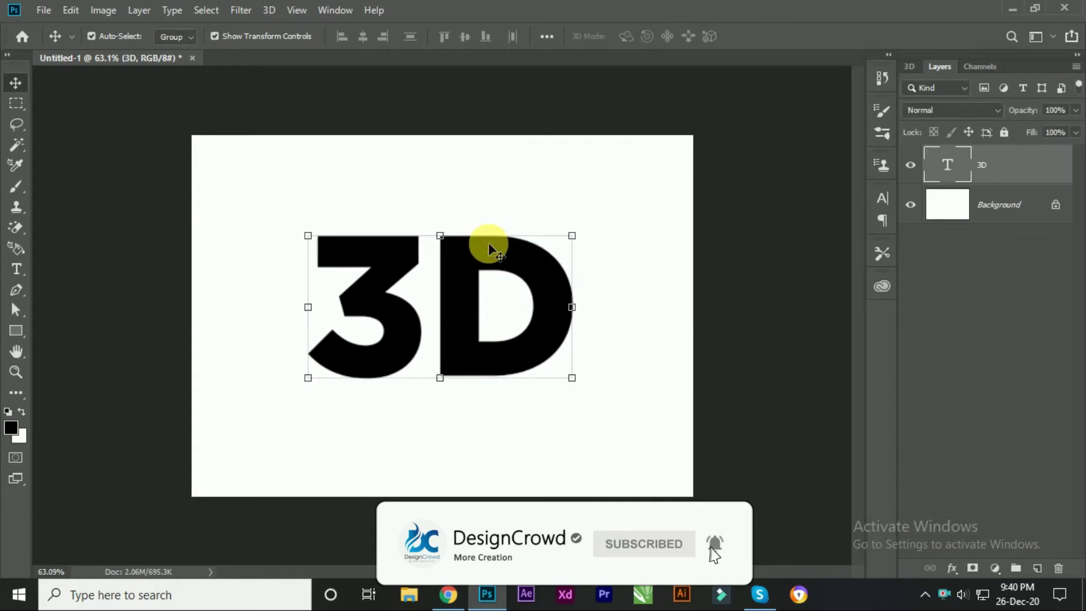
{"action": "left_click", "coordinate": [701, 249]}
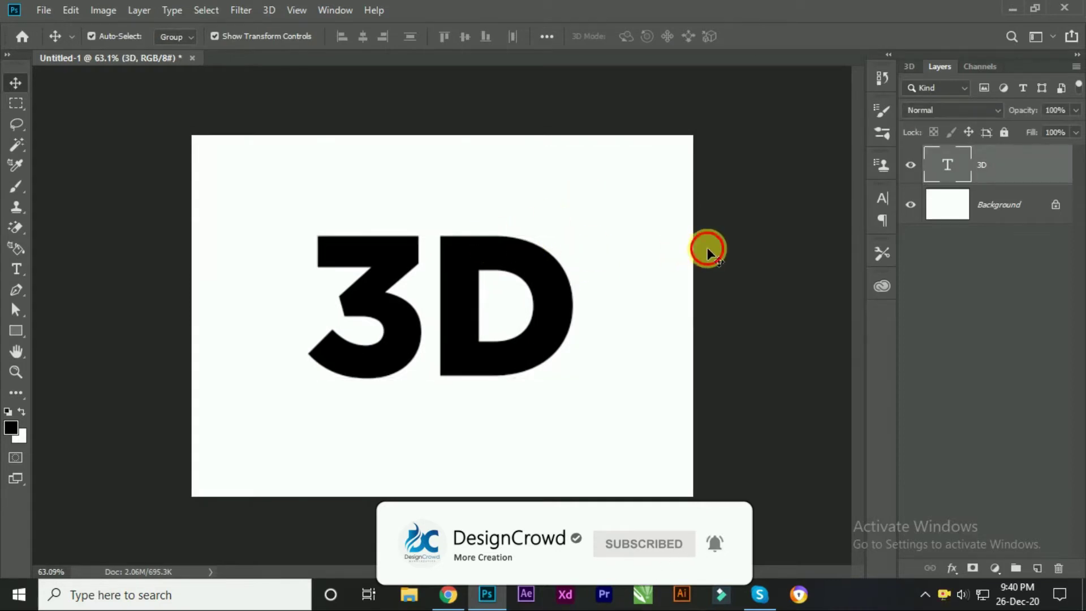
{"action": "left_click", "coordinate": [473, 292]}
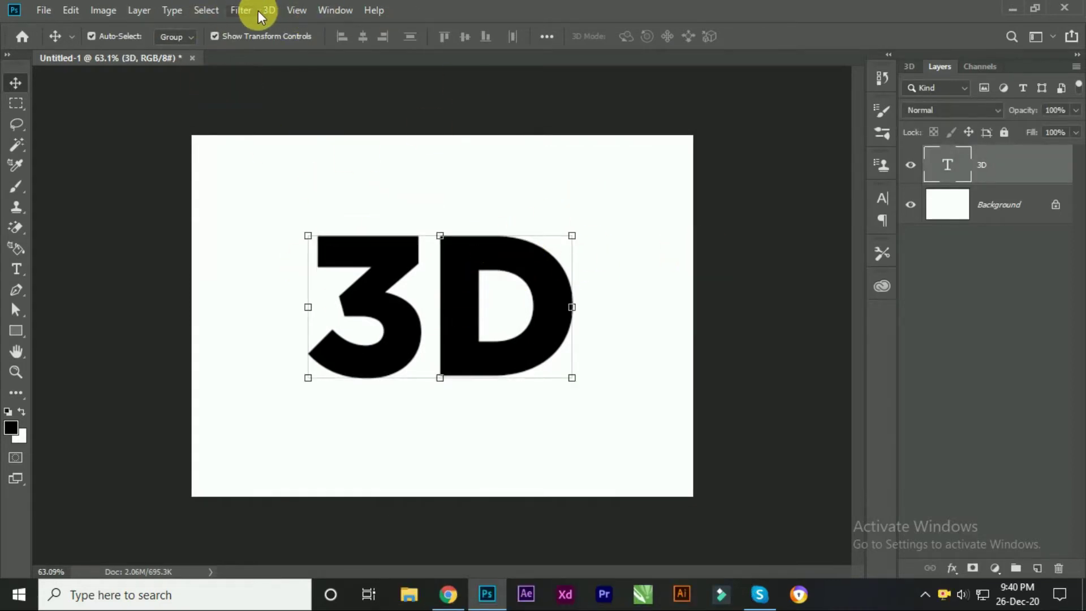
- Extrude the selected text layer into a 3D object and view it from the Left
{"action": "left_click", "coordinate": [267, 10]}
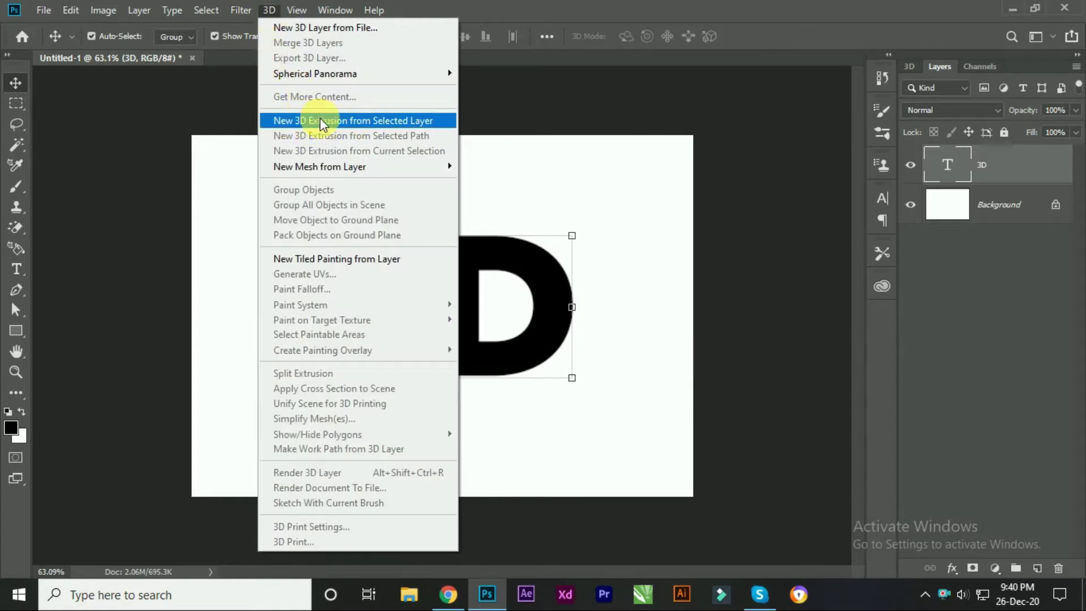
{"action": "left_click", "coordinate": [360, 121]}
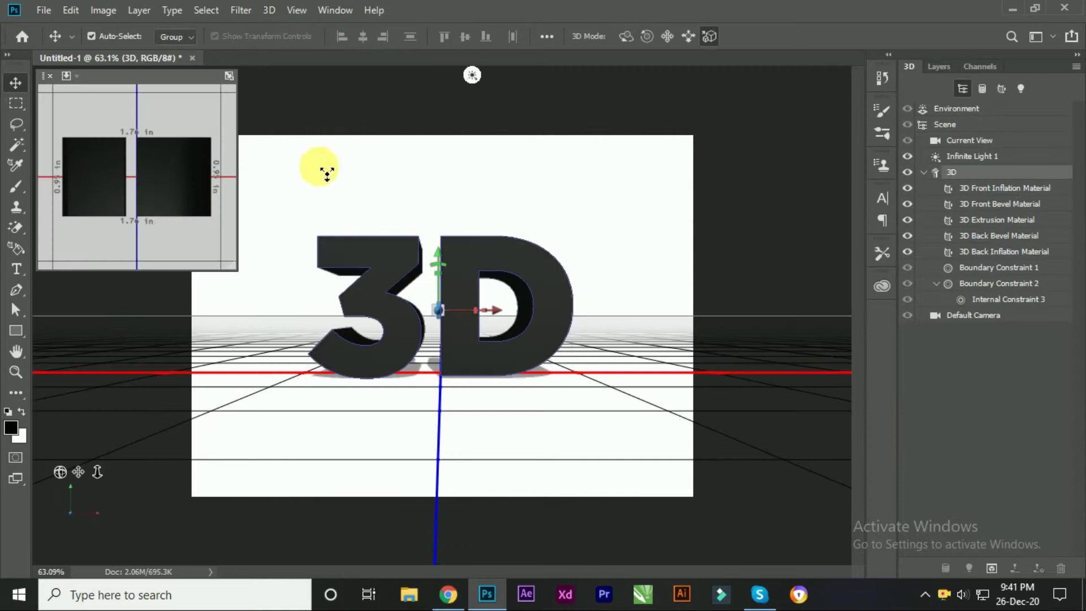
{"action": "left_click", "coordinate": [93, 505]}
{"action": "left_click", "coordinate": [115, 357]}
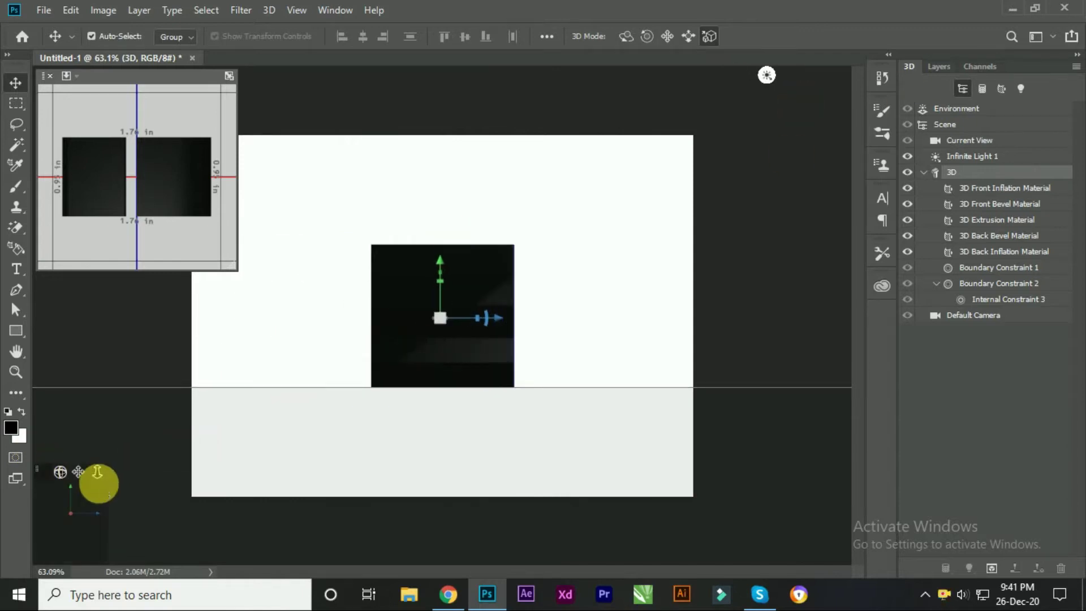
- Inspect the extruded text from the Back, Default and Left camera presets
{"action": "left_click", "coordinate": [93, 500]}
{"action": "left_click", "coordinate": [141, 398]}
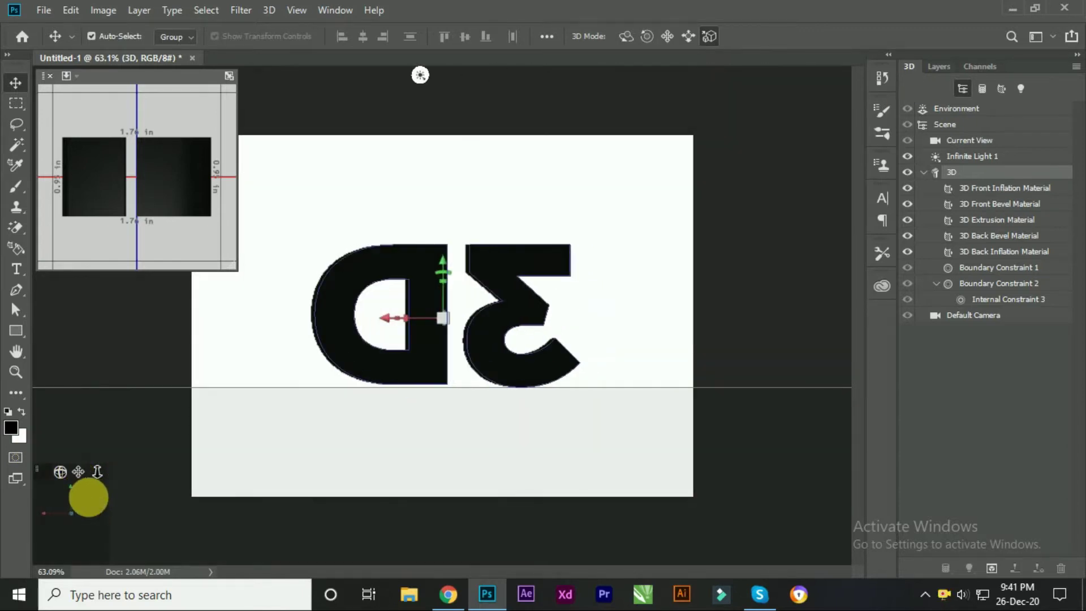
{"action": "left_click", "coordinate": [116, 344]}
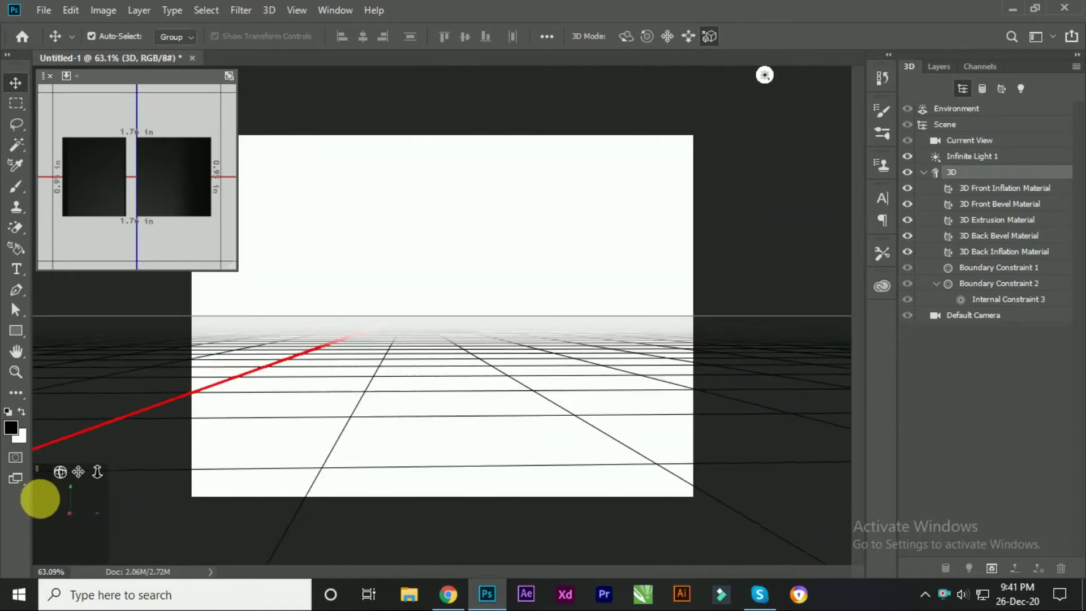
{"action": "left_click", "coordinate": [89, 501]}
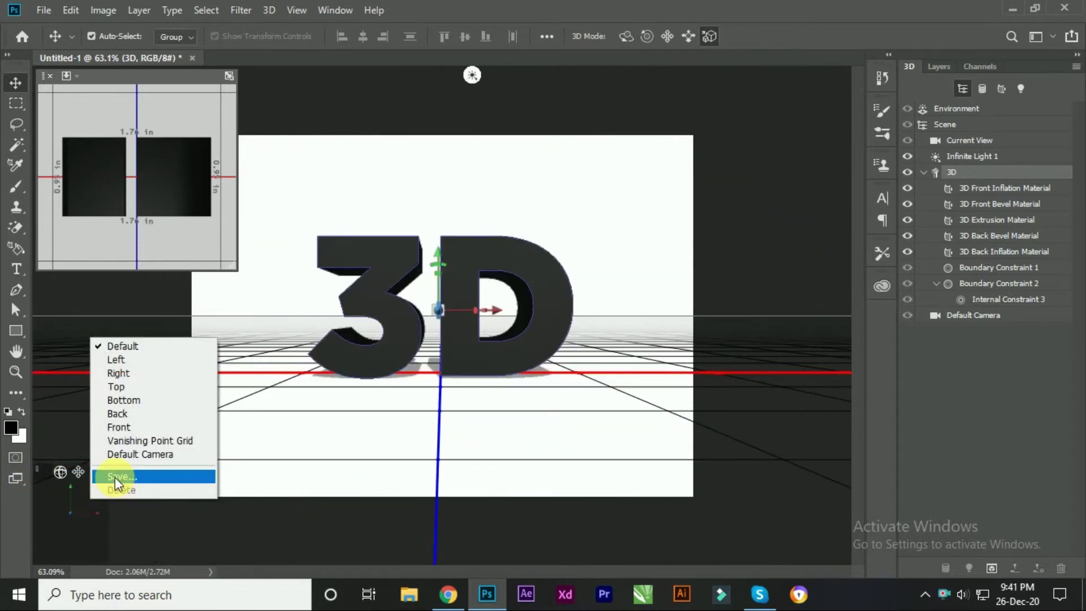
{"action": "left_click", "coordinate": [111, 362]}
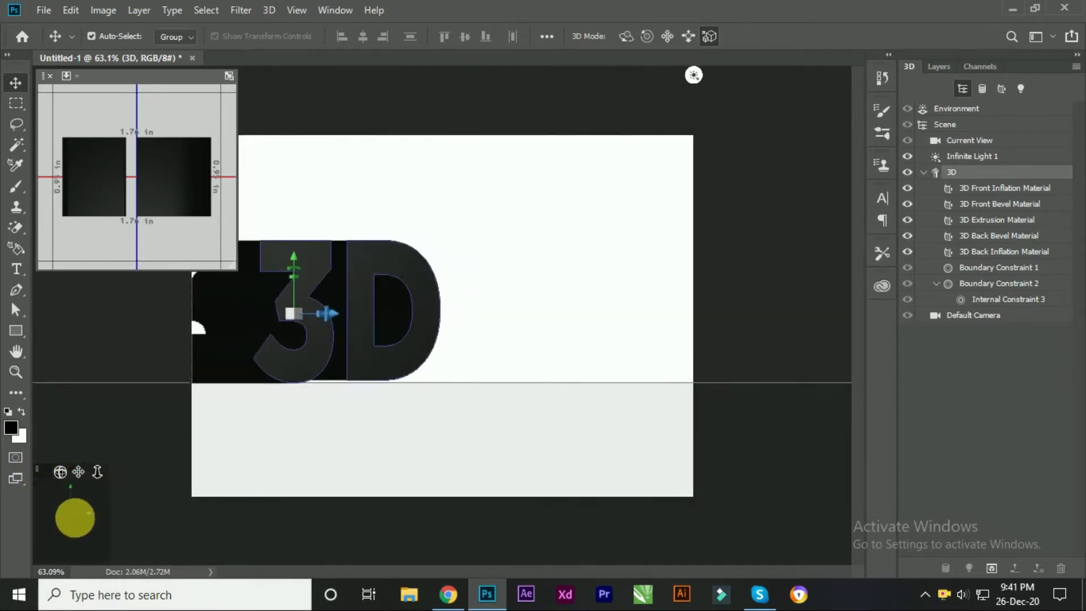
{"action": "left_click", "coordinate": [87, 499]}
- From the Default view, open the front inflation material's properties, then select the 3D text mesh
{"action": "left_click", "coordinate": [116, 342]}
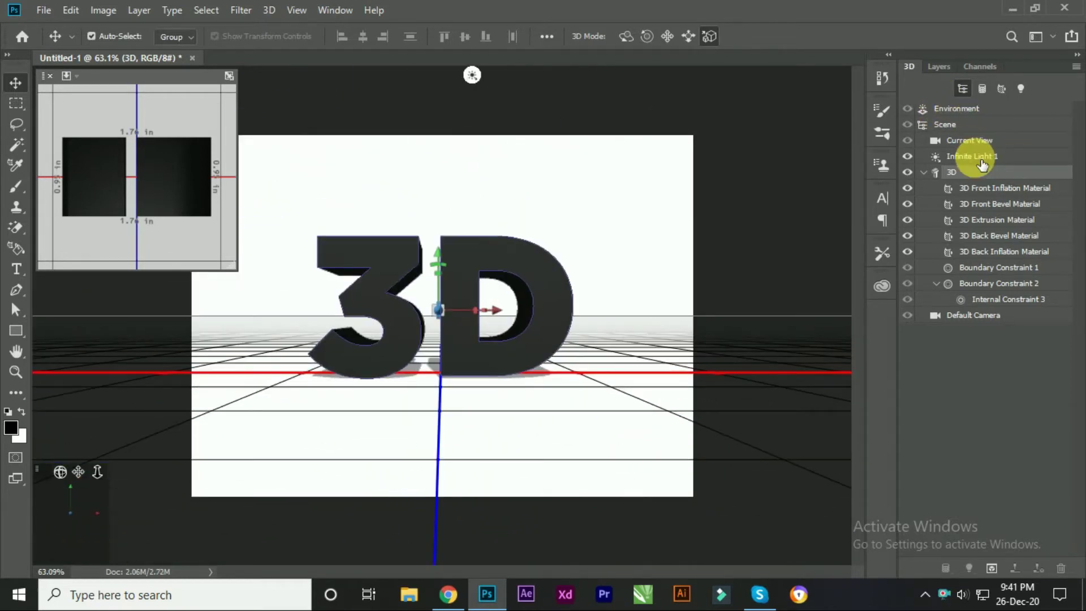
{"action": "left_click", "coordinate": [908, 188]}
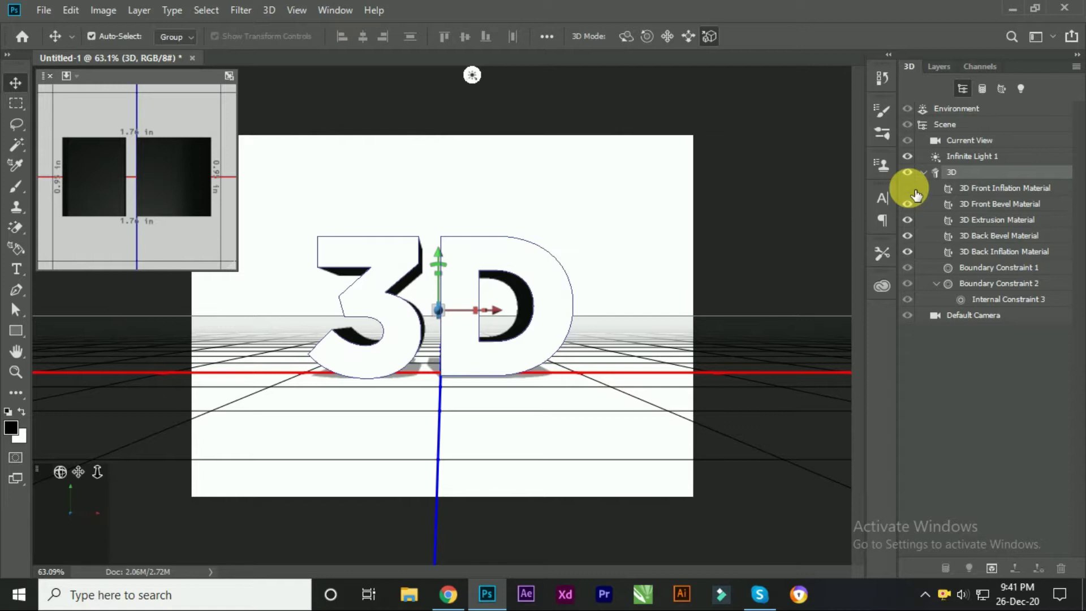
{"action": "left_click", "coordinate": [997, 194]}
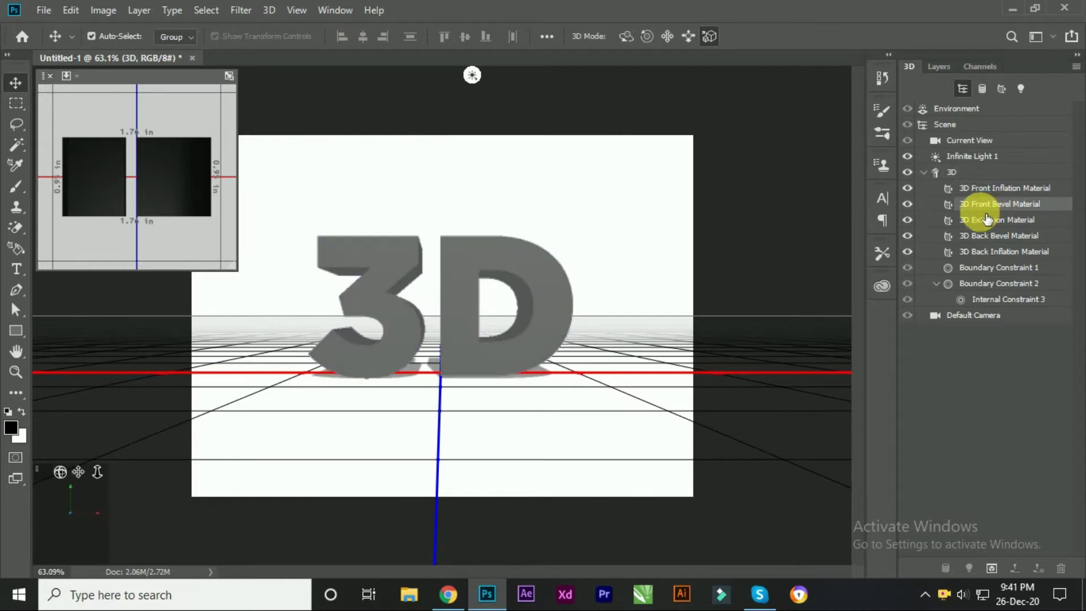
{"action": "double_click", "coordinate": [948, 188]}
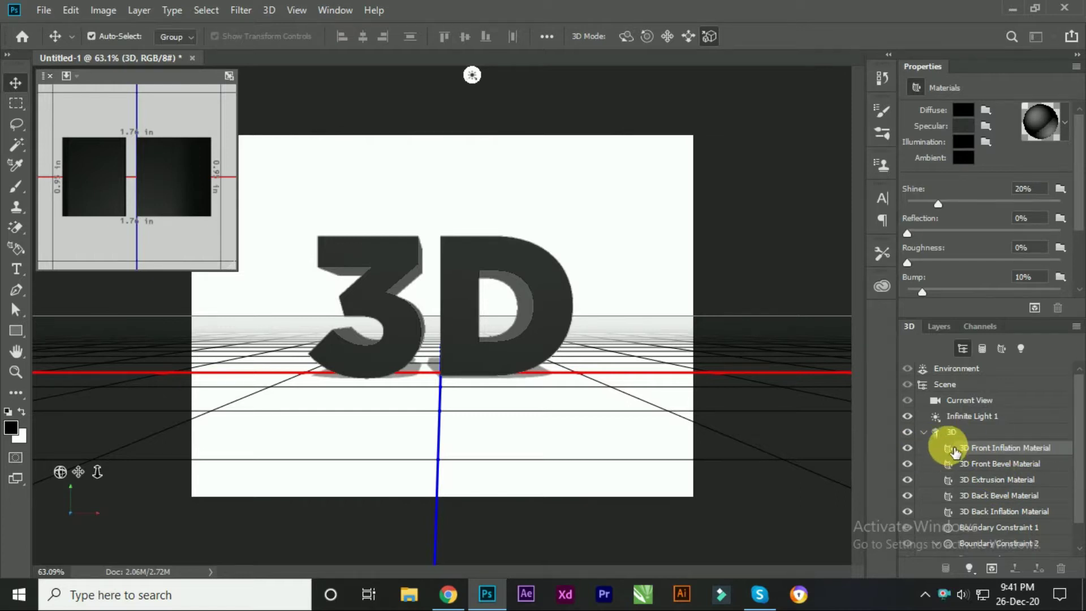
{"action": "mouse_move", "coordinate": [422, 376]}
{"action": "left_mouse_down"}
{"action": "mouse_move", "coordinate": [464, 381]}
{"action": "mouse_move", "coordinate": [610, 271]}
{"action": "mouse_move", "coordinate": [514, 303]}
{"action": "left_mouse_up"}
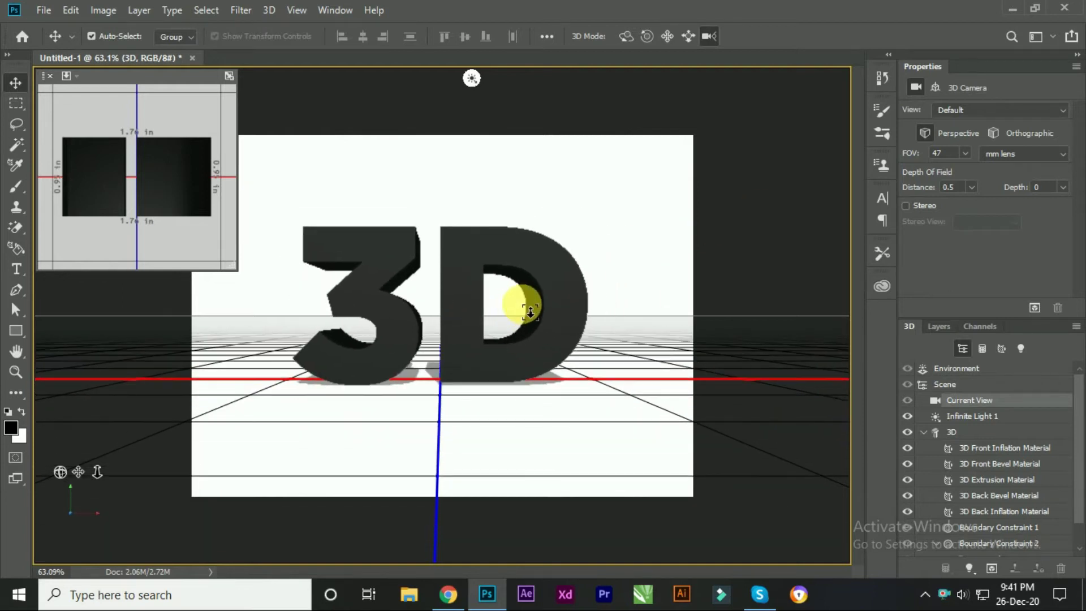
{"action": "left_click", "coordinate": [996, 448]}
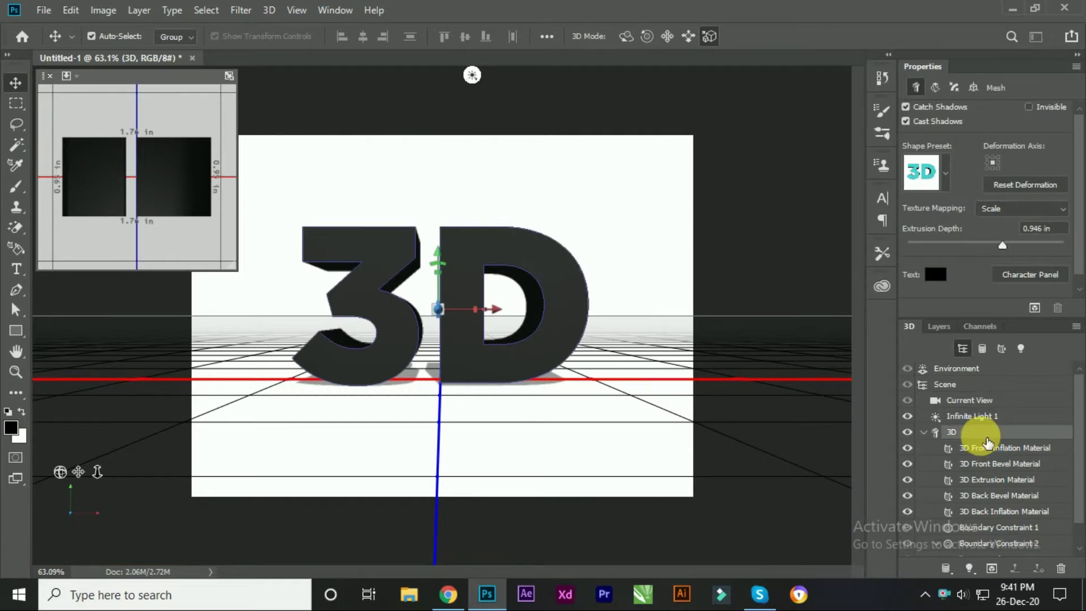
- Reduce the extrusion depth to 0.402 in from the Left view, then return to Default
{"action": "right_click", "coordinate": [96, 490]}
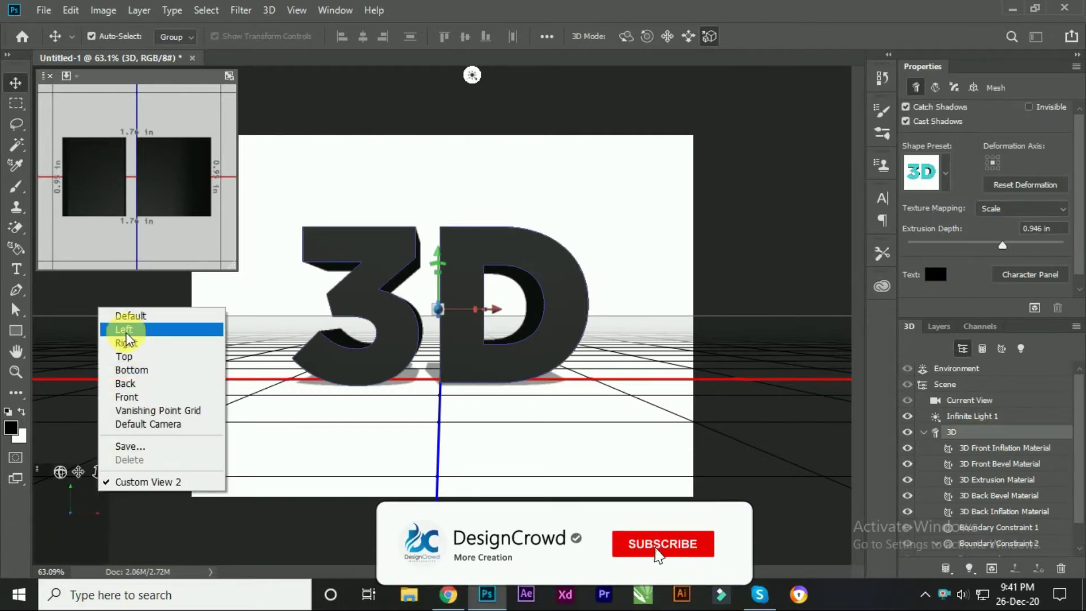
{"action": "left_click", "coordinate": [125, 330]}
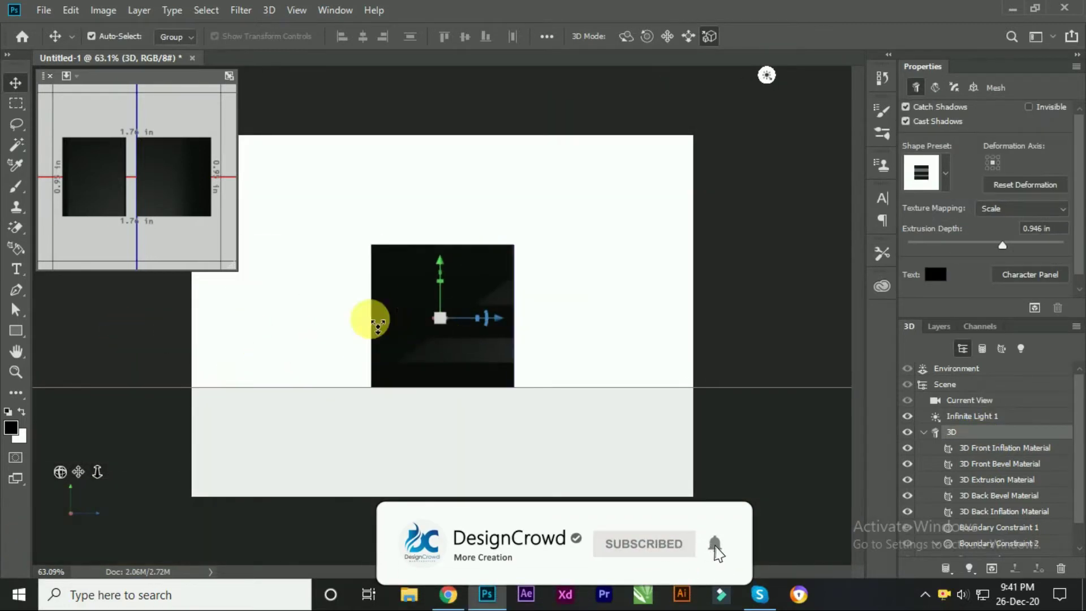
{"action": "mouse_move", "coordinate": [1003, 250]}
{"action": "left_mouse_down"}
{"action": "mouse_move", "coordinate": [990, 249]}
{"action": "mouse_move", "coordinate": [1022, 245]}
{"action": "mouse_move", "coordinate": [993, 245]}
{"action": "left_mouse_up"}
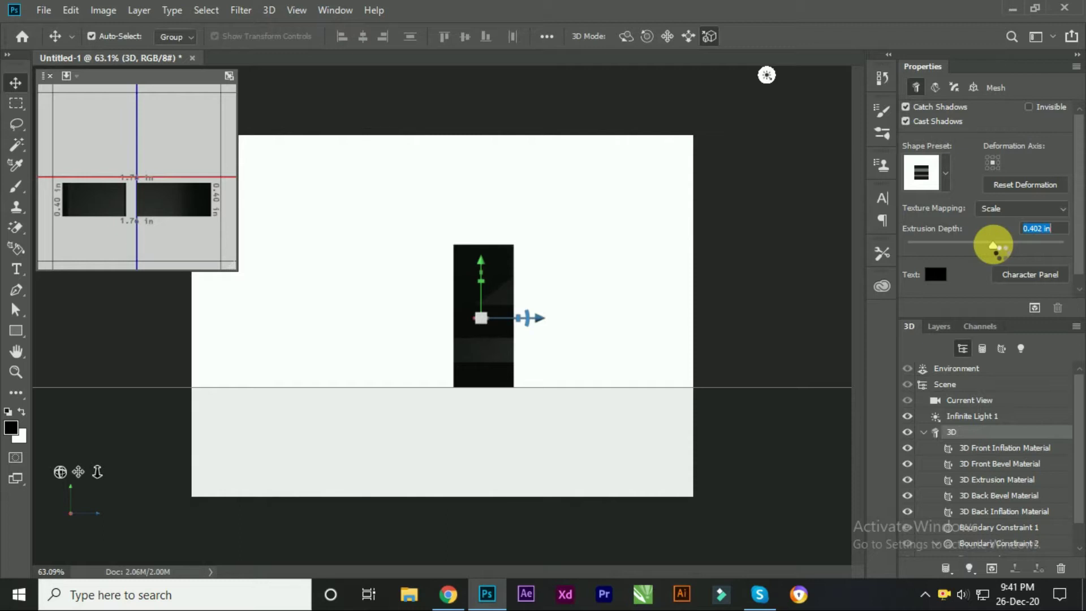
{"action": "right_click", "coordinate": [98, 497]}
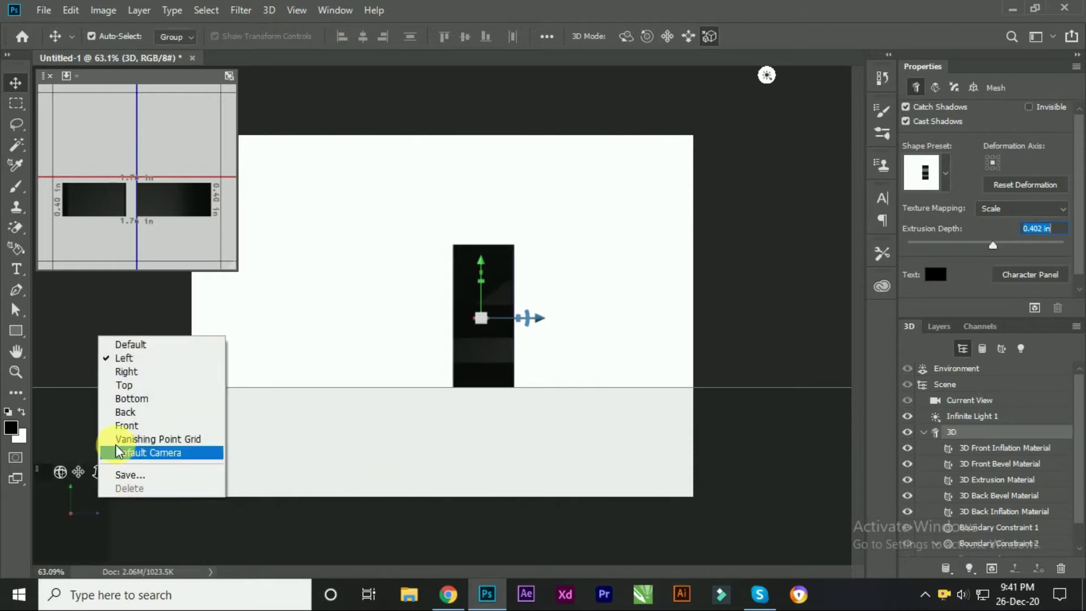
{"action": "left_click", "coordinate": [132, 345]}
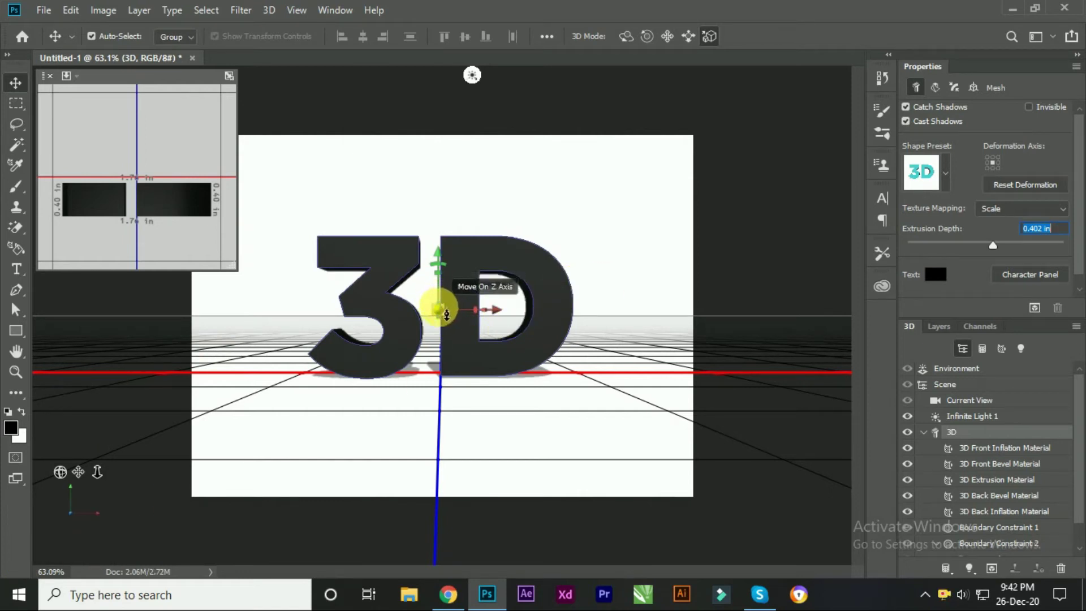
- Nudge the text along Z and trial pink diffuse colours on the front face, discarding them
{"action": "mouse_move", "coordinate": [457, 314]}
{"action": "left_mouse_down"}
{"action": "mouse_move", "coordinate": [451, 344]}
{"action": "mouse_move", "coordinate": [437, 312]}
{"action": "left_mouse_up"}
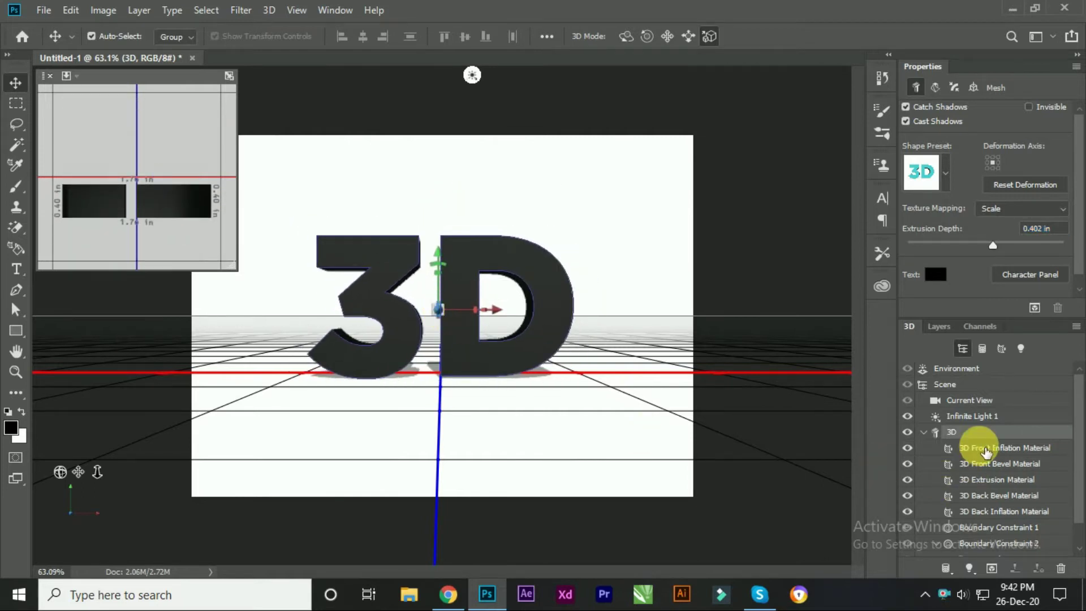
{"action": "scroll", "coordinate": [962, 447], "scroll_direction": "down", "scroll_amount": 1}
{"action": "left_click", "coordinate": [1010, 435]}
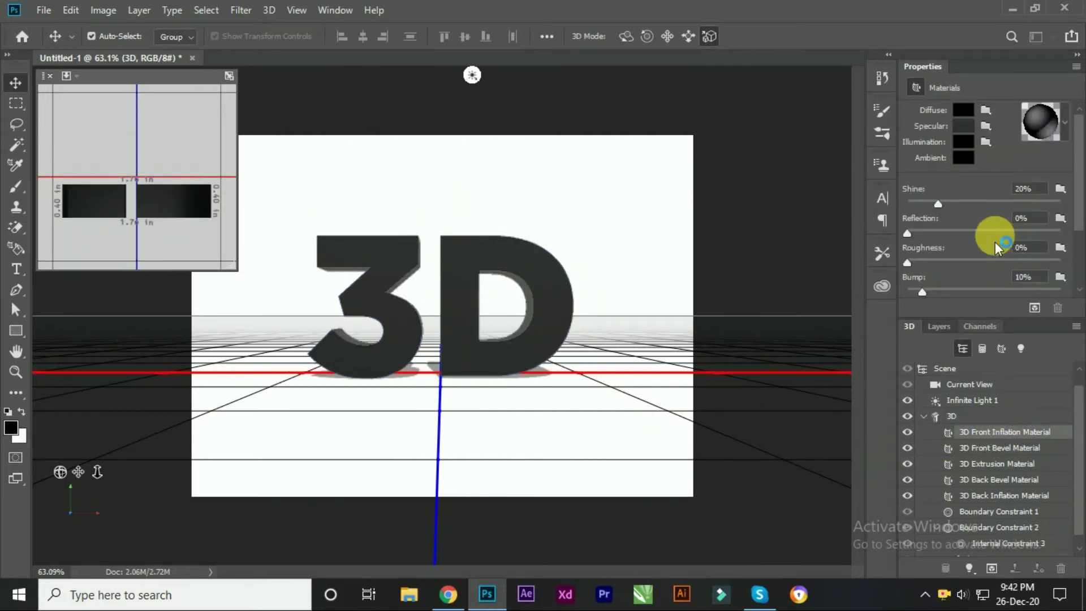
{"action": "left_click", "coordinate": [963, 110]}
{"action": "mouse_move", "coordinate": [696, 364]}
{"action": "left_mouse_down"}
{"action": "mouse_move", "coordinate": [673, 406]}
{"action": "mouse_move", "coordinate": [702, 417]}
{"action": "mouse_move", "coordinate": [645, 424]}
{"action": "mouse_move", "coordinate": [728, 504]}
{"action": "mouse_move", "coordinate": [754, 446]}
{"action": "mouse_move", "coordinate": [675, 423]}
{"action": "mouse_move", "coordinate": [771, 364]}
{"action": "mouse_move", "coordinate": [754, 509]}
{"action": "mouse_move", "coordinate": [749, 408]}
{"action": "mouse_move", "coordinate": [742, 472]}
{"action": "mouse_move", "coordinate": [691, 365]}
{"action": "mouse_move", "coordinate": [476, 300]}
{"action": "mouse_move", "coordinate": [404, 336]}
{"action": "left_mouse_up"}
{"action": "left_click_drag", "start_coordinate": [351, 287], "coordinate": [783, 187]}
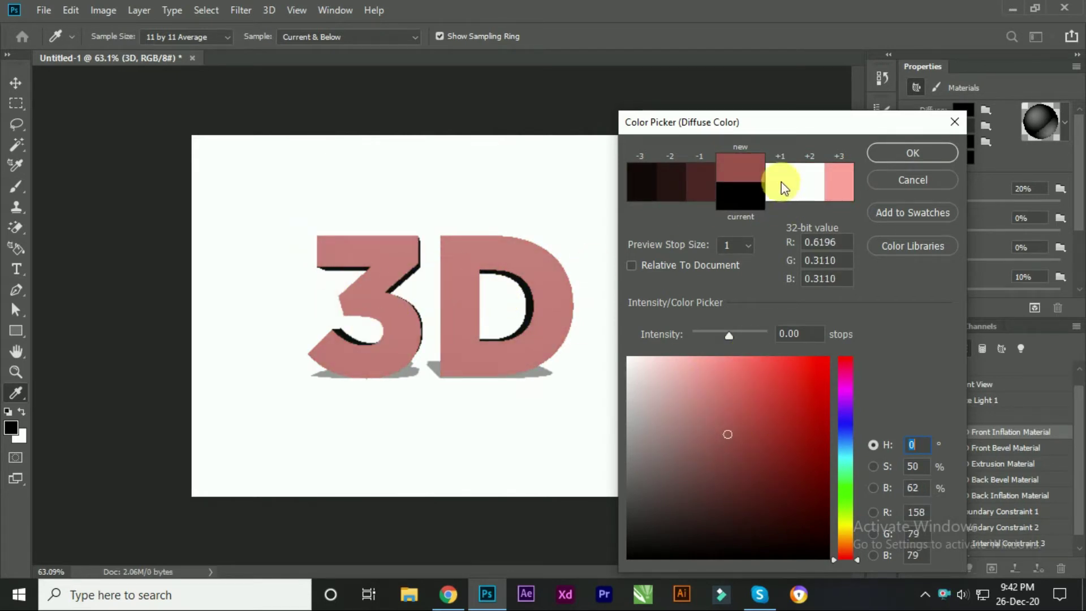
{"action": "mouse_move", "coordinate": [735, 477]}
{"action": "left_mouse_down"}
{"action": "mouse_move", "coordinate": [778, 458]}
{"action": "mouse_move", "coordinate": [756, 397]}
{"action": "left_mouse_up"}
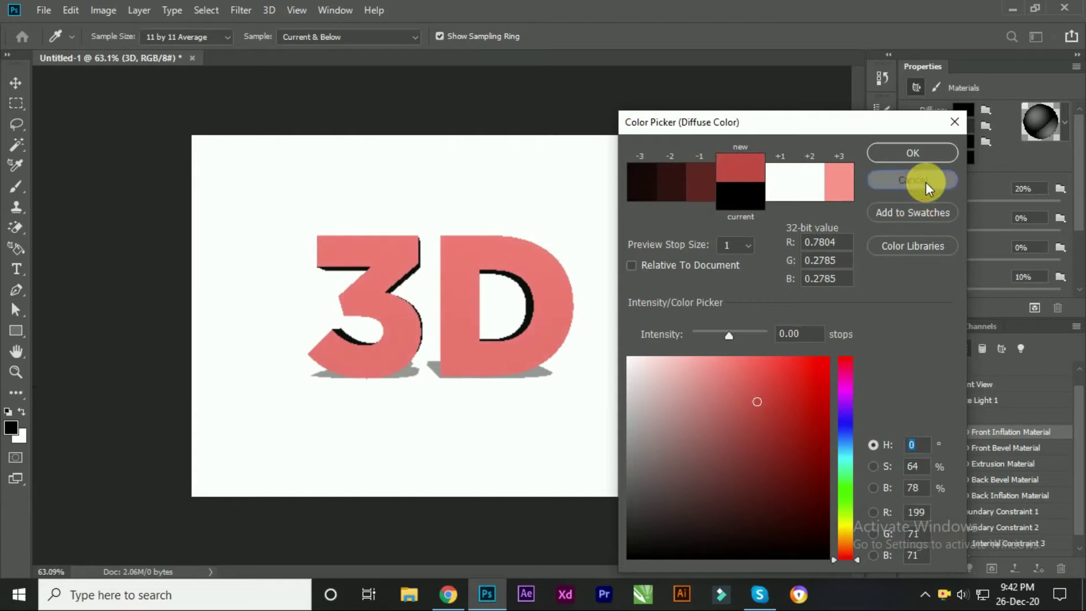
{"action": "left_click", "coordinate": [923, 181]}
- Try a reddish-pink on the front bevel, discard it, and bring up the extrusion's material presets
{"action": "scroll", "coordinate": [980, 402], "scroll_direction": "down", "scroll_amount": 1}
{"action": "left_click", "coordinate": [987, 441]}
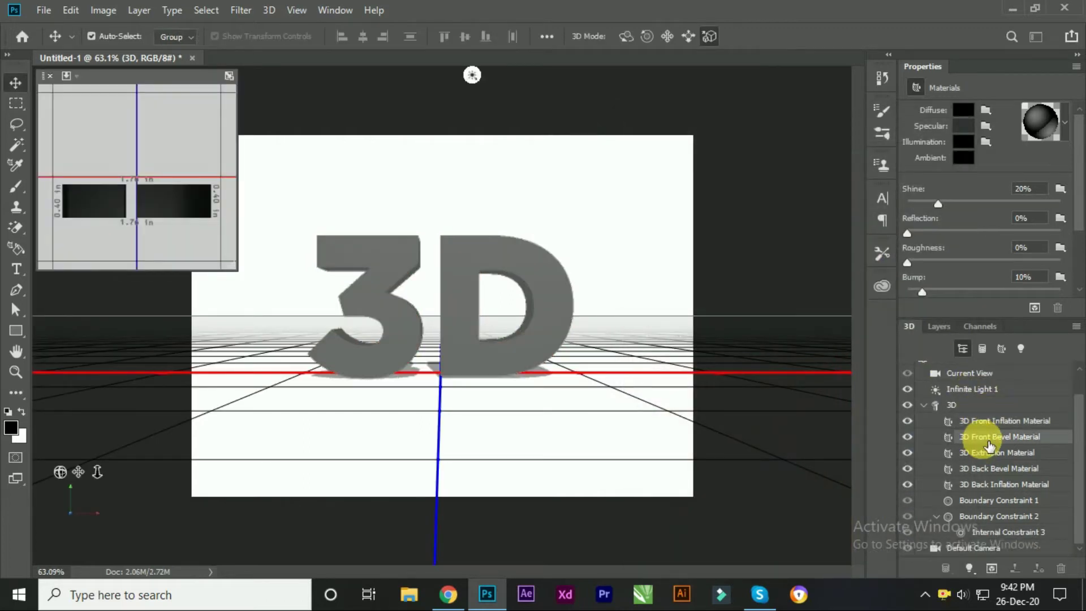
{"action": "left_click", "coordinate": [964, 110]}
{"action": "left_click_drag", "start_coordinate": [726, 435], "coordinate": [720, 434]}
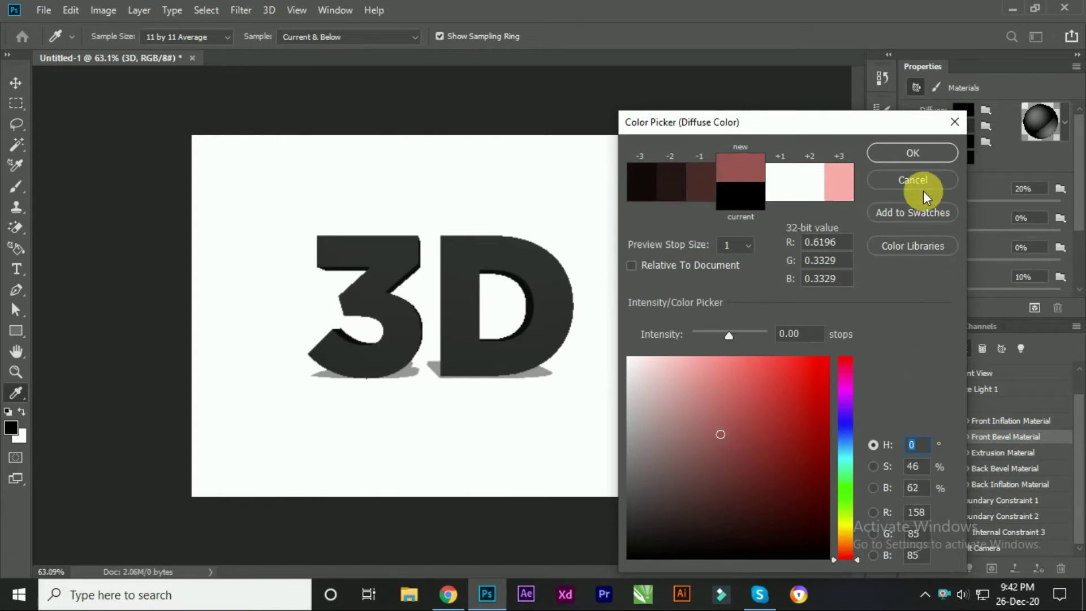
{"action": "left_click", "coordinate": [913, 180]}
{"action": "left_click", "coordinate": [990, 451]}
{"action": "left_click", "coordinate": [1065, 121]}
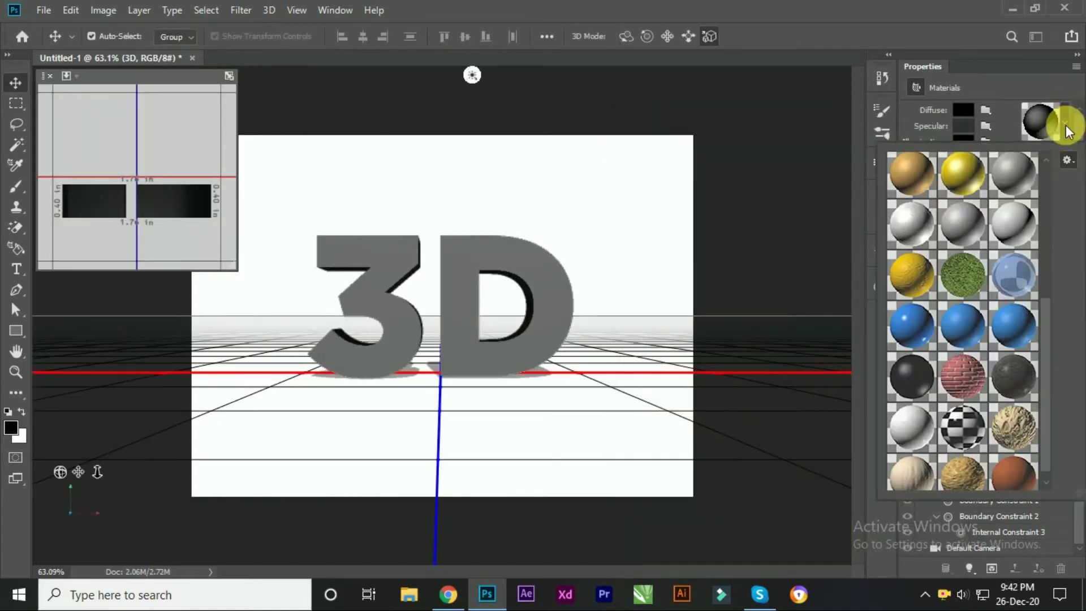
- Apply the green grass material preset to the extrusion after trying blue presets
{"action": "scroll", "coordinate": [1012, 244], "scroll_direction": "down", "scroll_amount": 1}
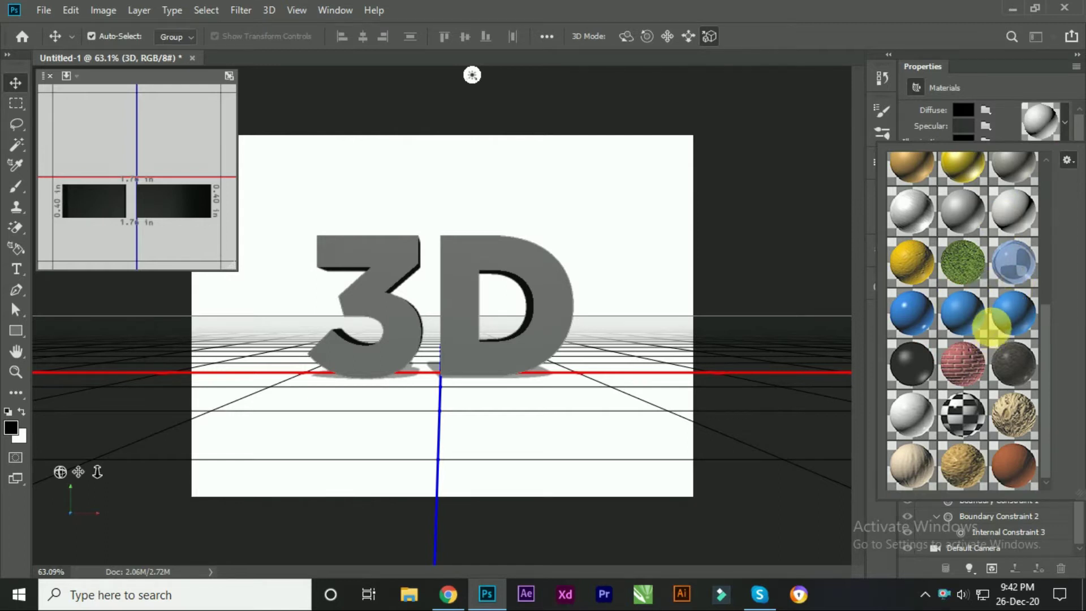
{"action": "left_click", "coordinate": [993, 336]}
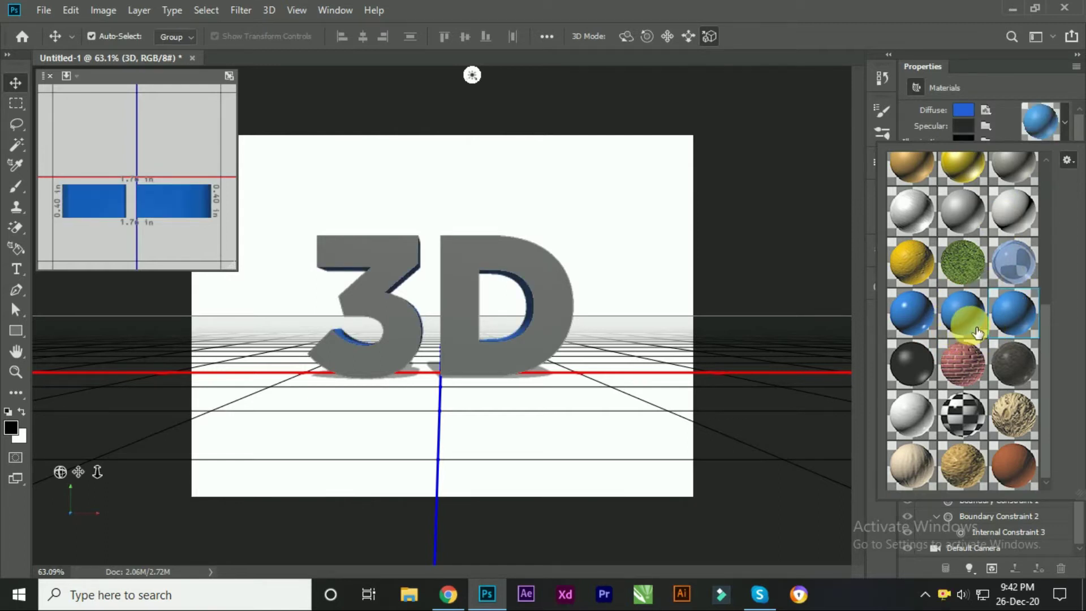
{"action": "left_click", "coordinate": [946, 323]}
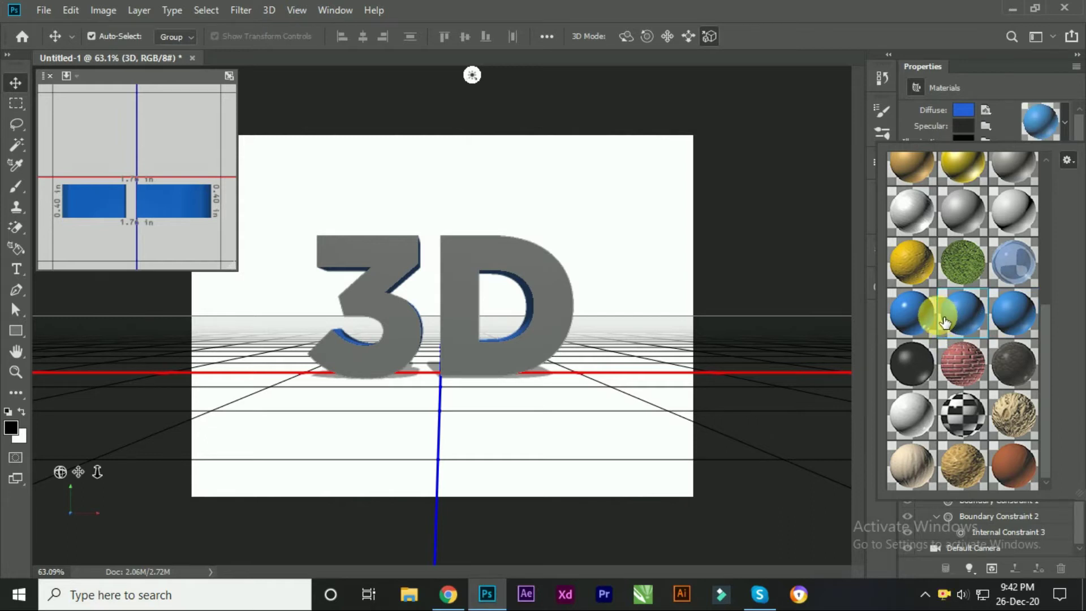
{"action": "left_click", "coordinate": [976, 281]}
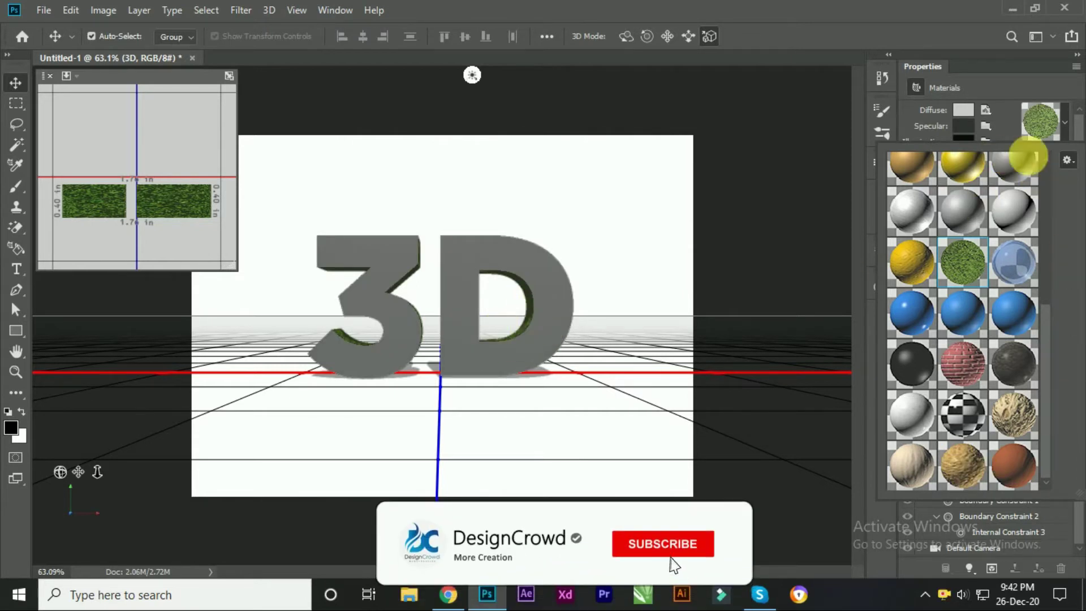
{"action": "left_click", "coordinate": [1001, 87]}
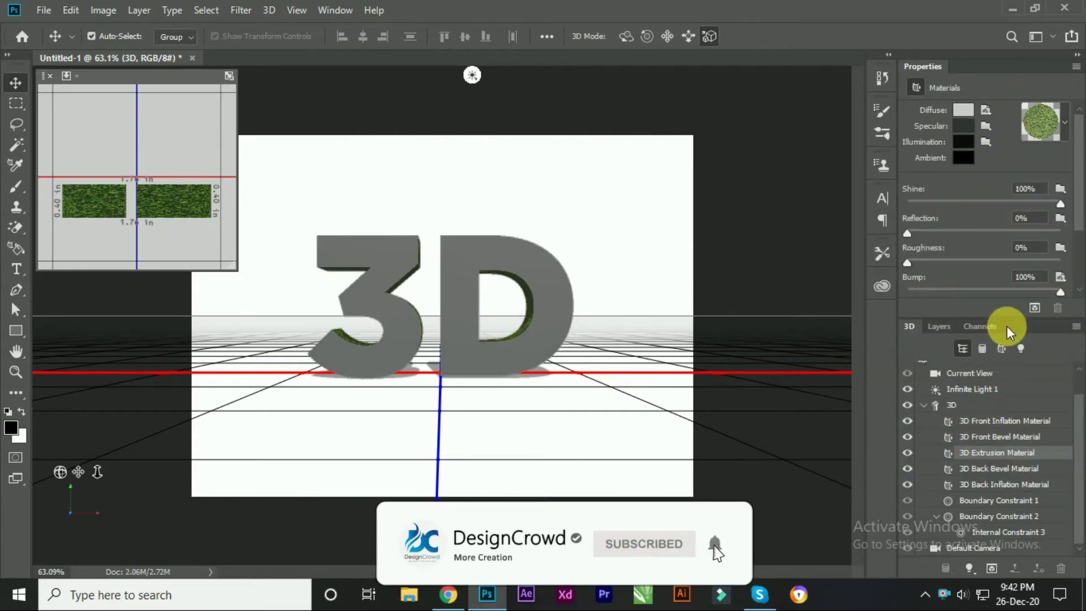
{"action": "left_click_drag", "start_coordinate": [1014, 318], "coordinate": [1013, 283]}
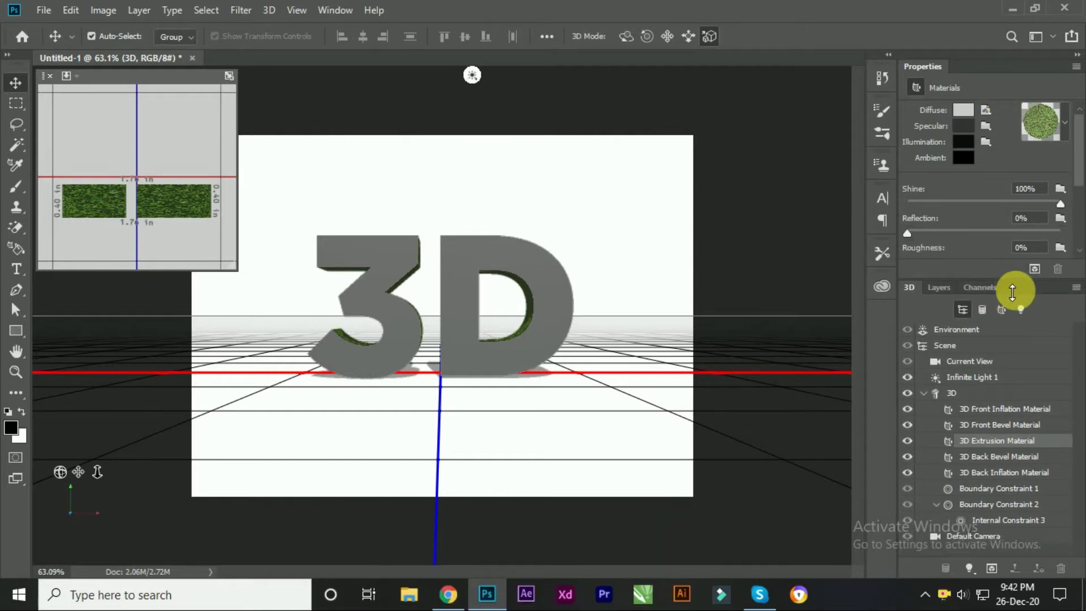
{"action": "left_click_drag", "start_coordinate": [1013, 291], "coordinate": [1014, 331]}
- Apply the grass material preset to the front bevel
{"action": "left_click", "coordinate": [1002, 466]}
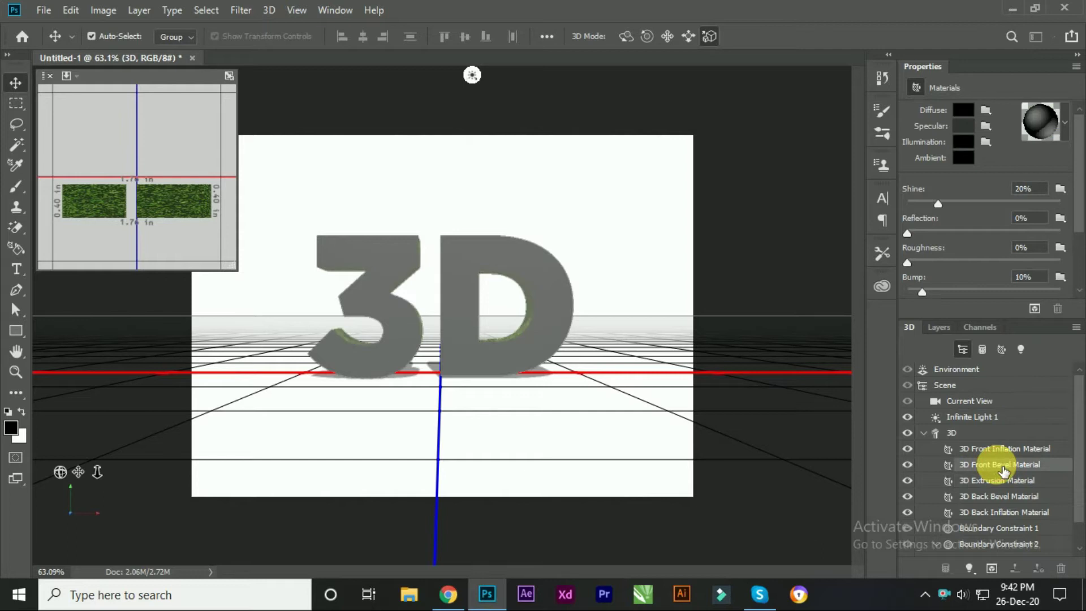
{"action": "left_click", "coordinate": [1059, 120]}
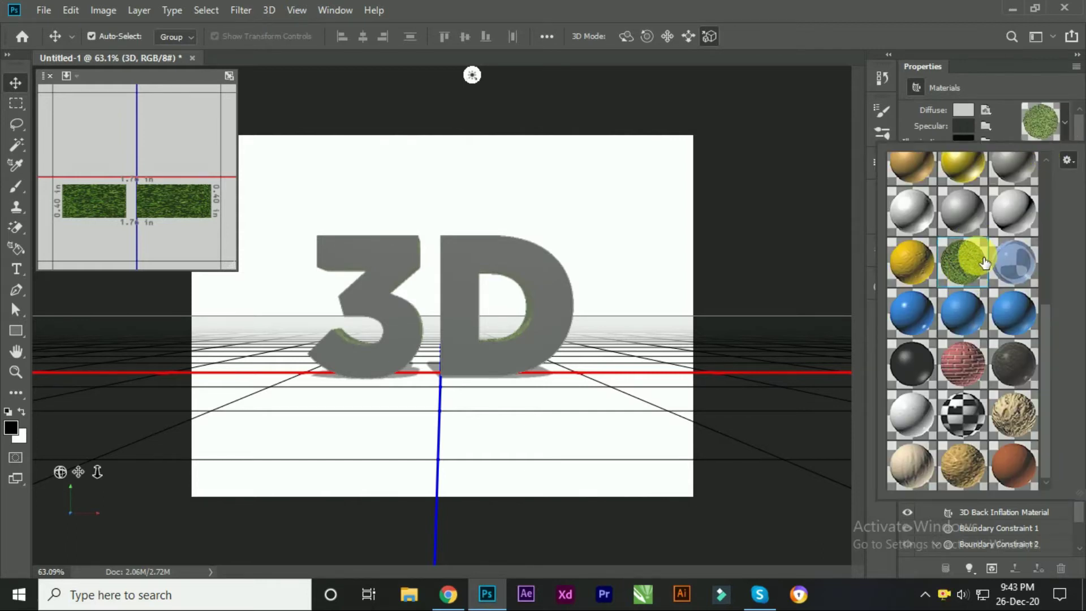
{"action": "left_click", "coordinate": [1062, 208]}
{"action": "left_click", "coordinate": [1000, 114]}
- Cover the front inflation face with the grass material, then reselect the 3D text mesh
{"action": "left_click", "coordinate": [997, 449]}
{"action": "left_click", "coordinate": [1063, 137]}
{"action": "left_click", "coordinate": [969, 266]}
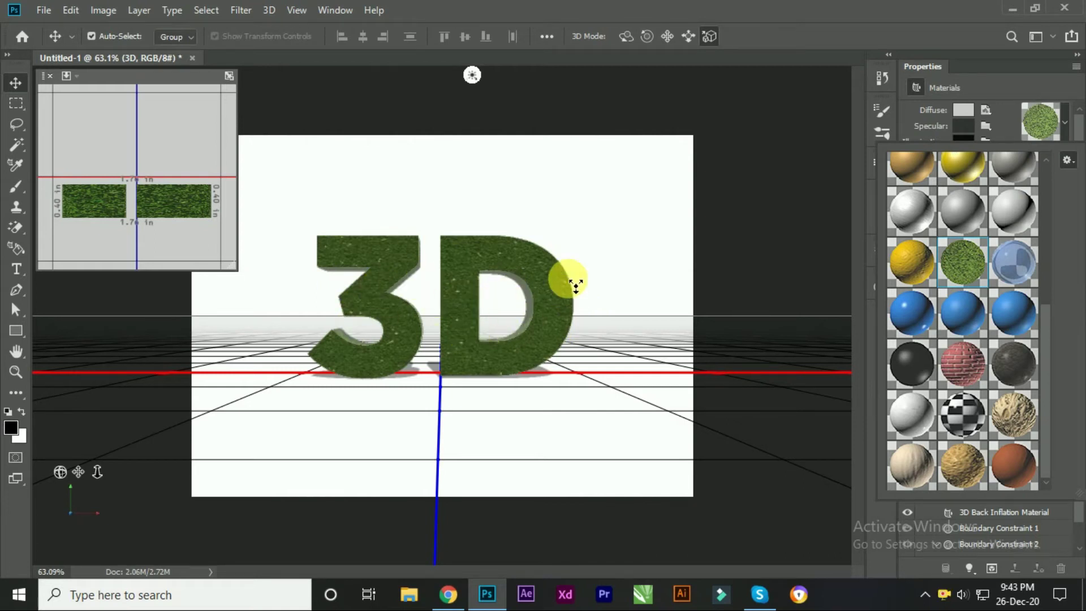
{"action": "left_click", "coordinate": [1007, 94]}
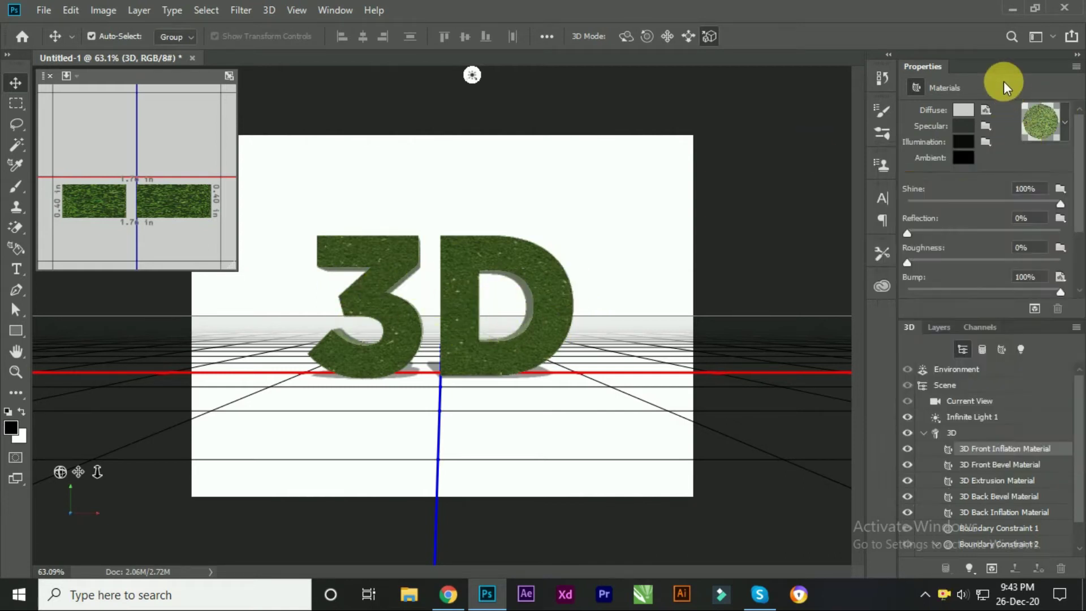
{"action": "left_click", "coordinate": [1008, 470]}
{"action": "left_click", "coordinate": [1003, 480]}
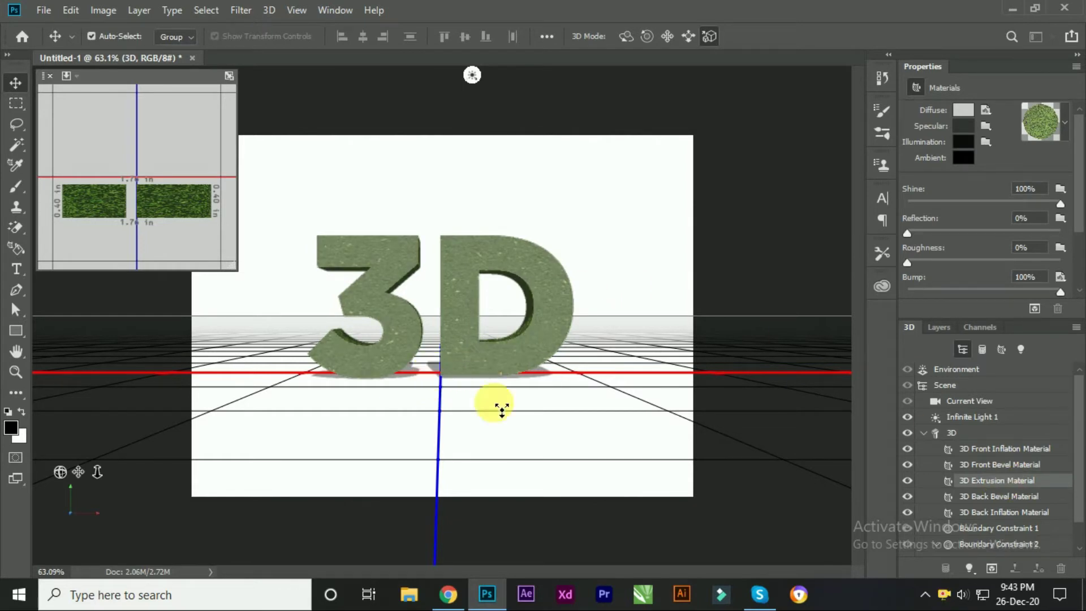
{"action": "left_click", "coordinate": [980, 434]}
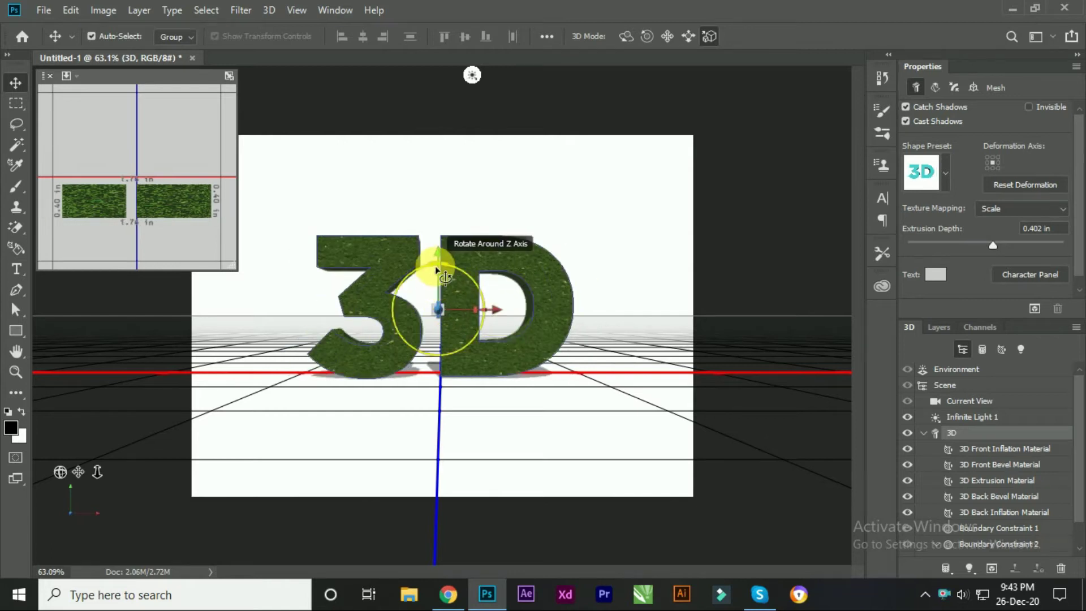
- Dolly the scene camera closer so the grassy text fills the frame (Custom View 2, 71 mm FOV)
{"action": "left_click", "coordinate": [436, 270]}
{"action": "left_click", "coordinate": [474, 295]}
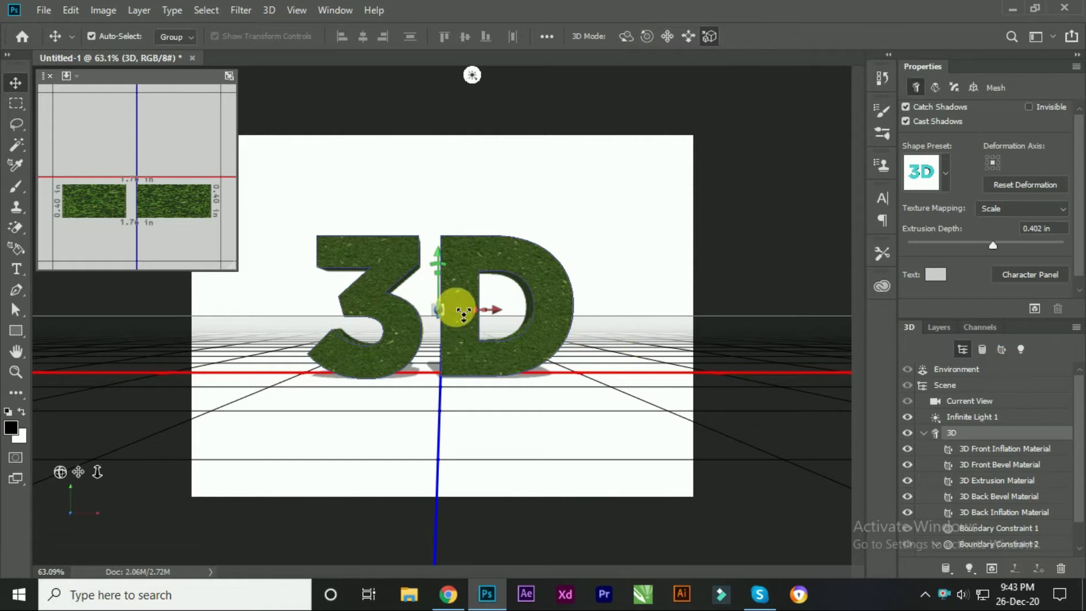
{"action": "left_click", "coordinate": [442, 279]}
{"action": "mouse_move", "coordinate": [449, 280]}
{"action": "left_mouse_down"}
{"action": "mouse_move", "coordinate": [473, 303]}
{"action": "mouse_move", "coordinate": [460, 456]}
{"action": "mouse_move", "coordinate": [456, 231]}
{"action": "mouse_move", "coordinate": [487, 102]}
{"action": "mouse_move", "coordinate": [492, 298]}
{"action": "mouse_move", "coordinate": [468, 454]}
{"action": "mouse_move", "coordinate": [482, 223]}
{"action": "mouse_move", "coordinate": [496, 157]}
{"action": "left_mouse_up"}
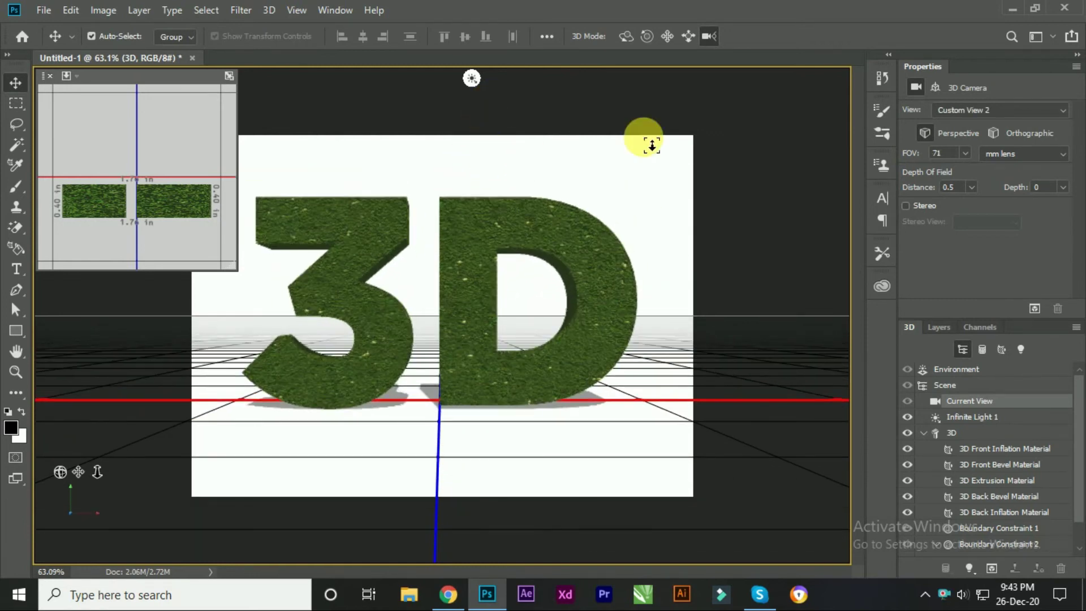
{"action": "left_click", "coordinate": [998, 418]}
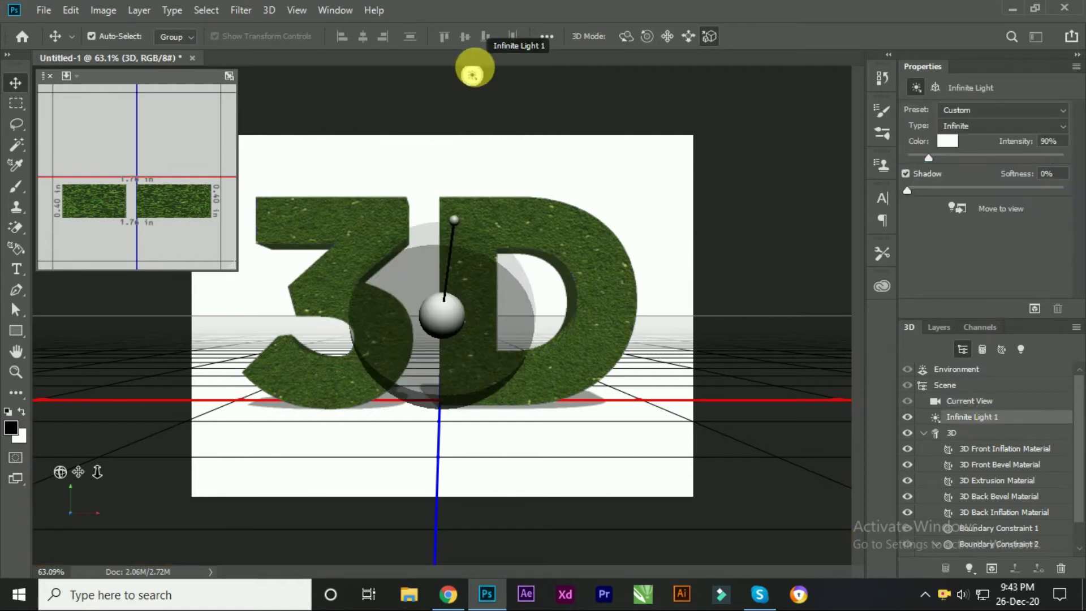
{"action": "left_click", "coordinate": [904, 173]}
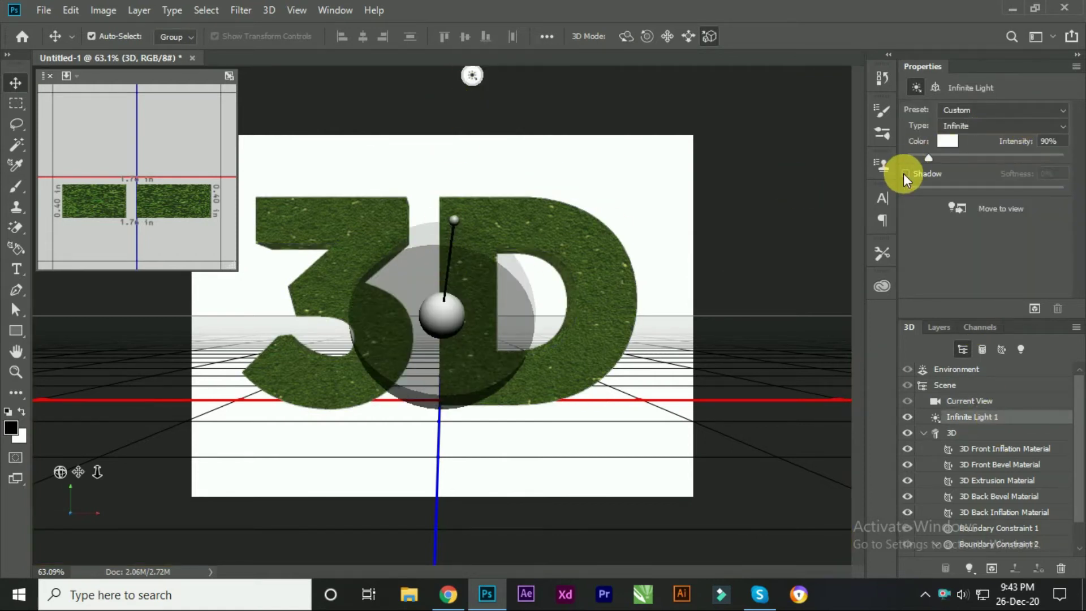
{"action": "left_click", "coordinate": [905, 173]}
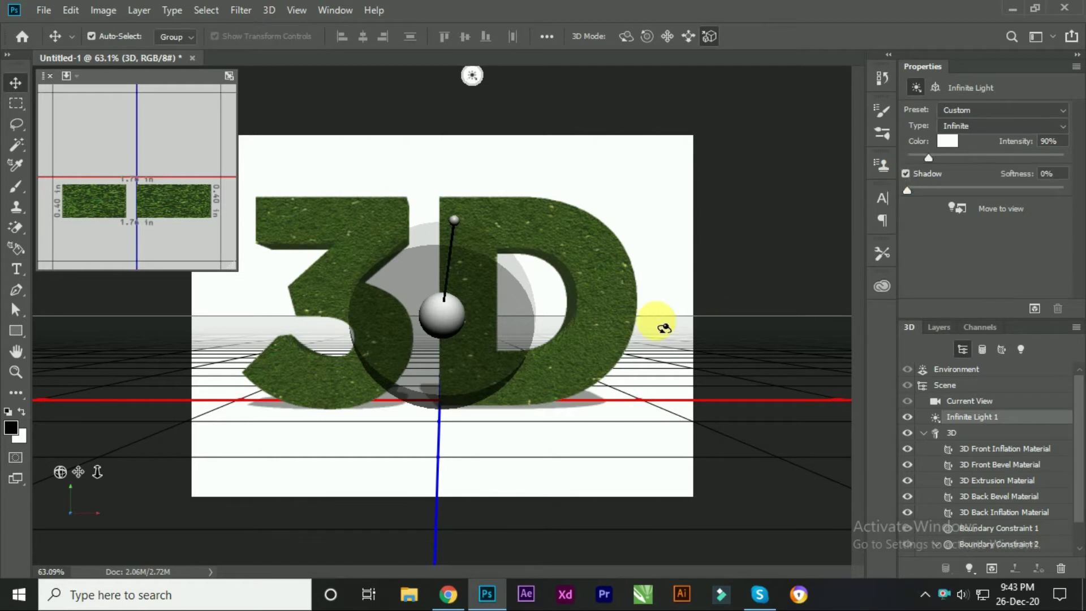
{"action": "left_click", "coordinate": [991, 433]}
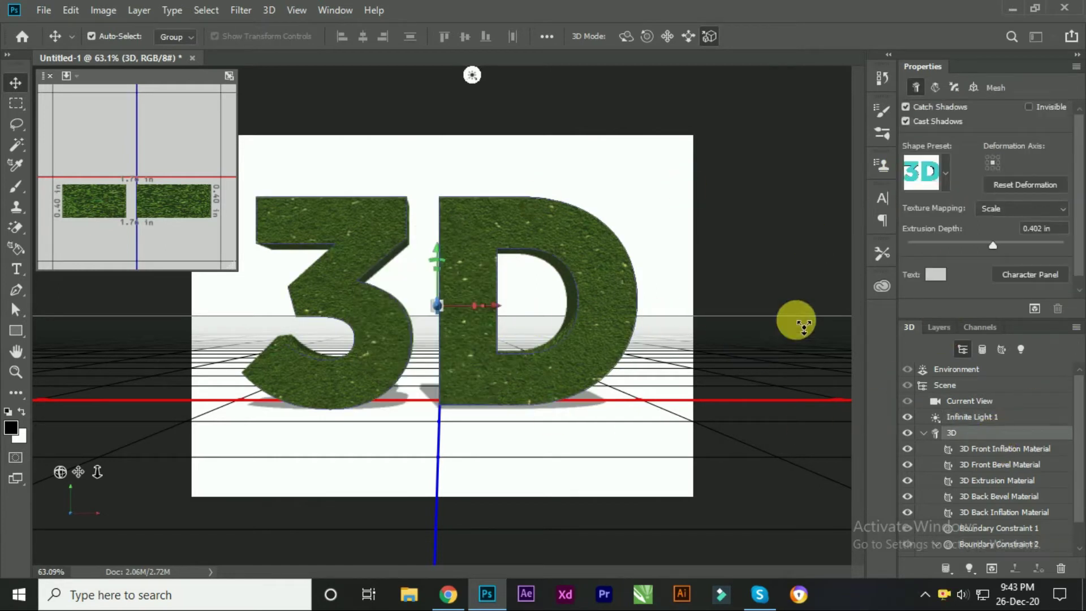
{"action": "scroll", "coordinate": [995, 455], "scroll_direction": "down", "scroll_amount": 2}
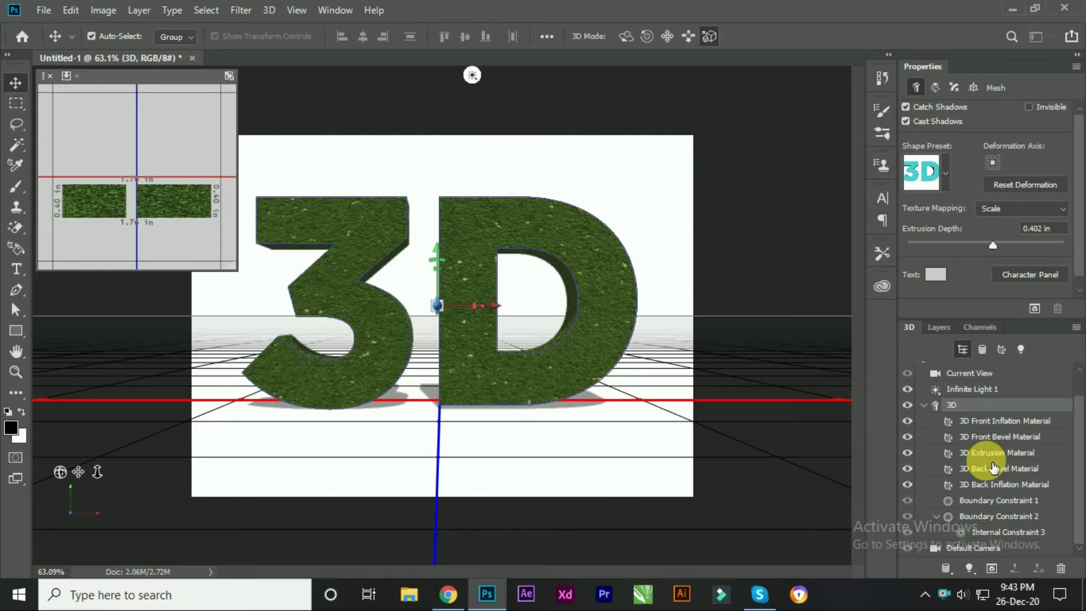
{"action": "left_click", "coordinate": [941, 328]}
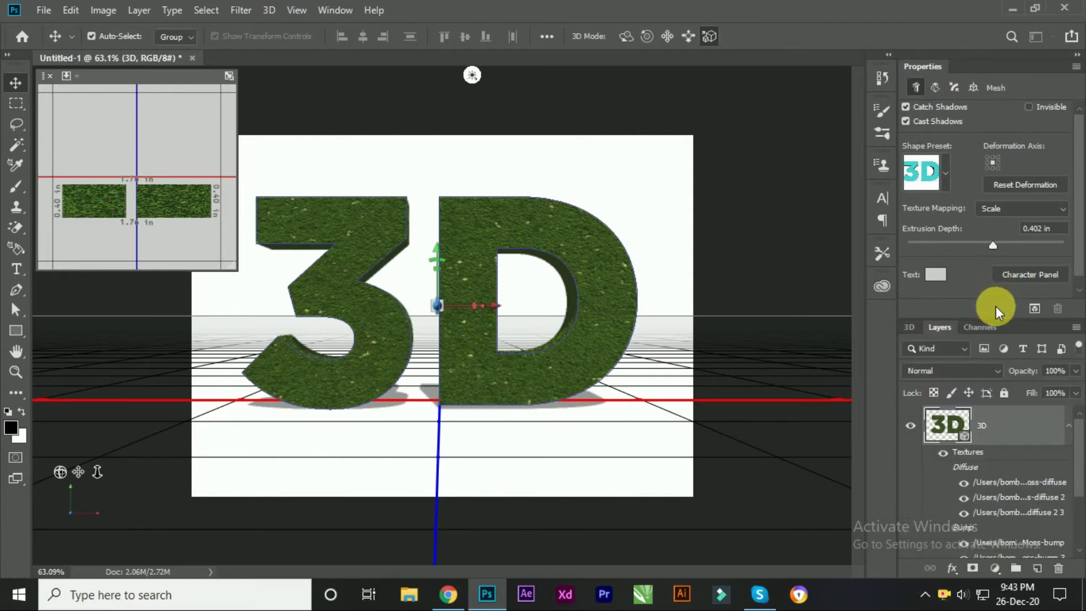
{"action": "left_click", "coordinate": [1077, 67]}
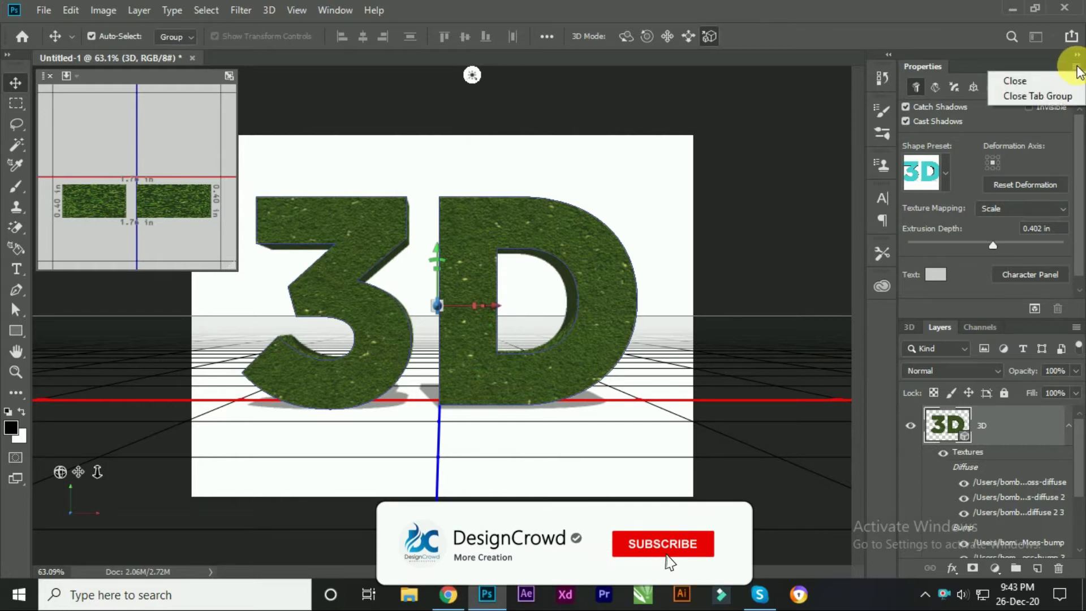
{"action": "left_click", "coordinate": [1040, 95]}
{"action": "left_click", "coordinate": [983, 422]}
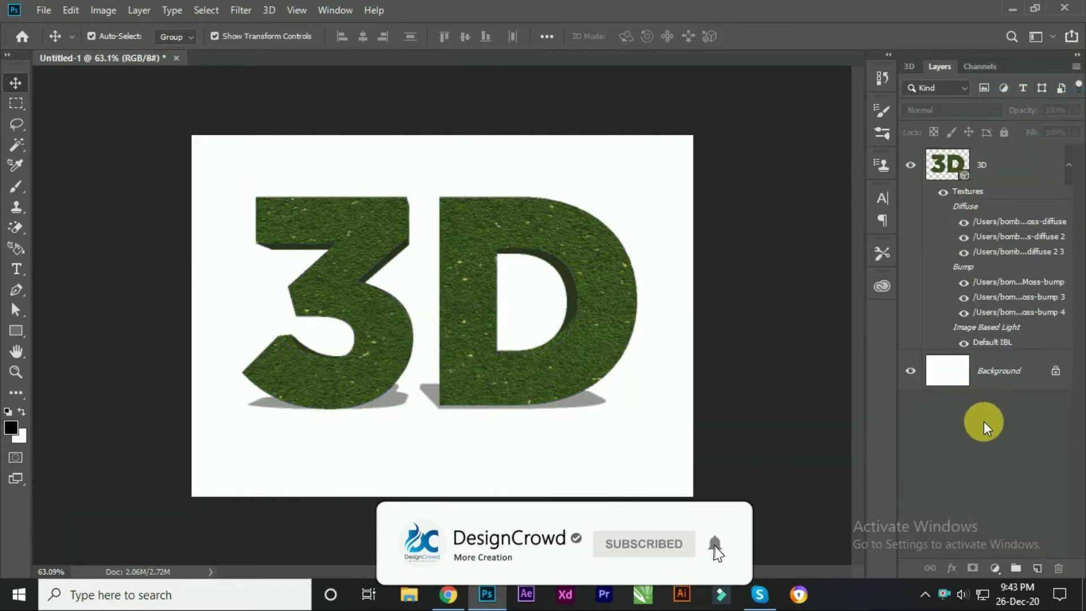
{"action": "scroll", "coordinate": [477, 320], "scroll_direction": "up", "scroll_amount": 1}
{"action": "scroll", "coordinate": [563, 323], "scroll_direction": "down", "scroll_amount": 4}
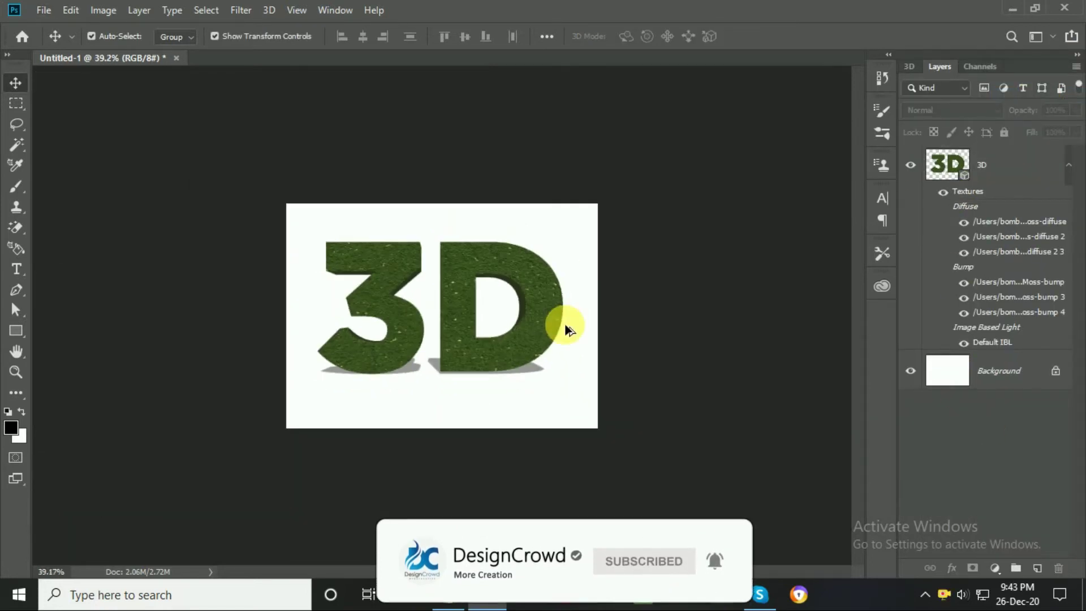
{"action": "scroll", "coordinate": [577, 310], "scroll_direction": "up", "scroll_amount": 3}
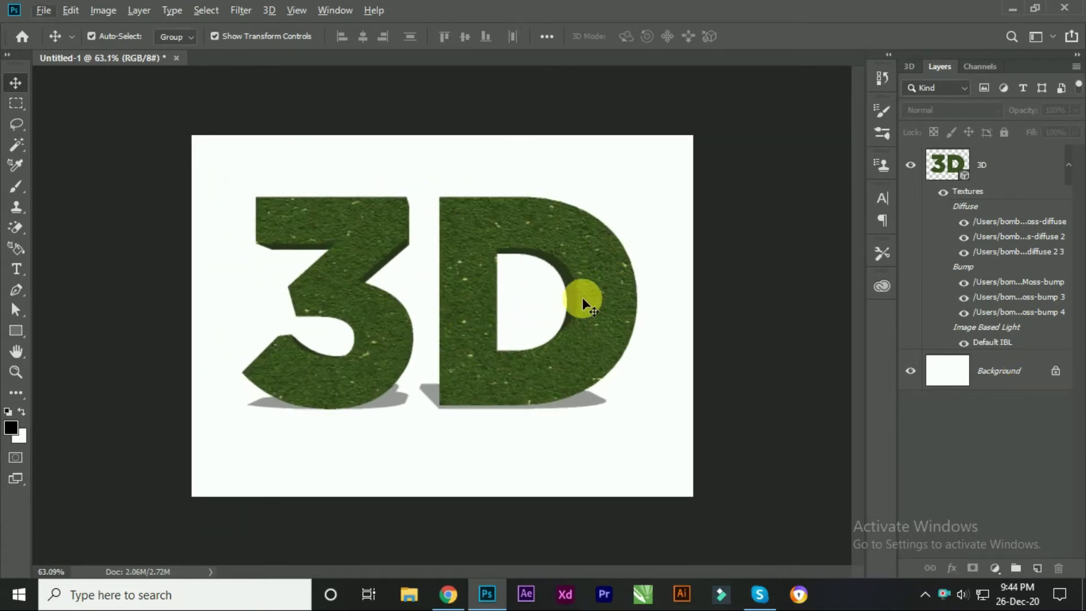
- Add a filled new layer beneath the 3D text with a pale green Color Overlay
{"action": "left_click", "coordinate": [1037, 568]}
{"action": "mouse_move", "coordinate": [1006, 164]}
{"action": "left_mouse_down"}
{"action": "mouse_move", "coordinate": [1026, 379]}
{"action": "mouse_move", "coordinate": [1029, 371]}
{"action": "left_mouse_up"}
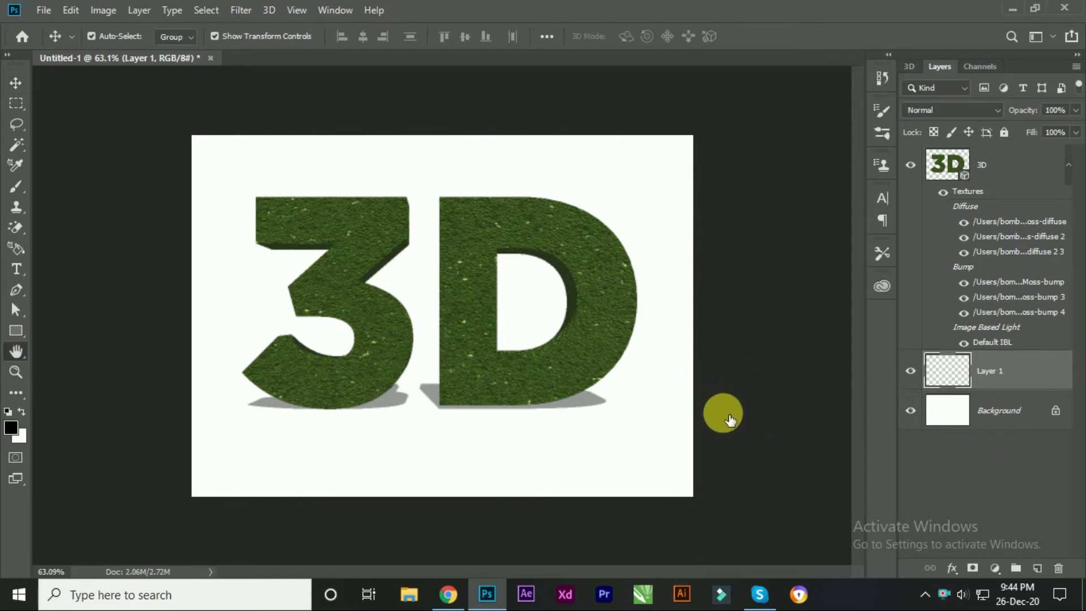
{"action": "left_click", "coordinate": [520, 391]}
{"action": "left_click_drag", "start_coordinate": [860, 165], "coordinate": [922, 169]}
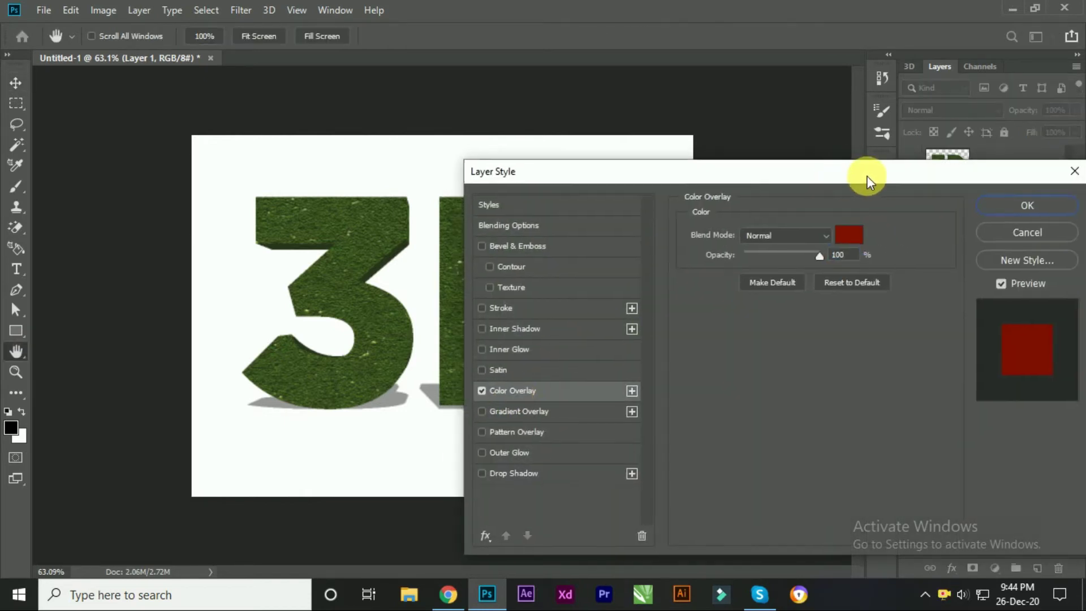
{"action": "left_click", "coordinate": [904, 234]}
{"action": "type", "text": "ffffff"}
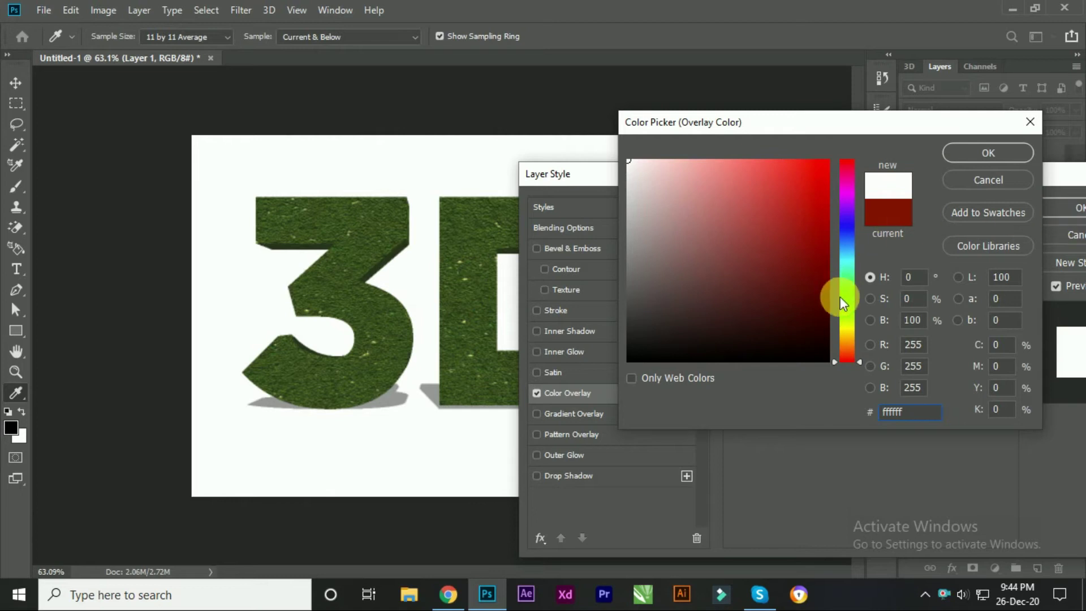
{"action": "left_click_drag", "start_coordinate": [840, 296], "coordinate": [844, 307]}
{"action": "left_click", "coordinate": [662, 159]}
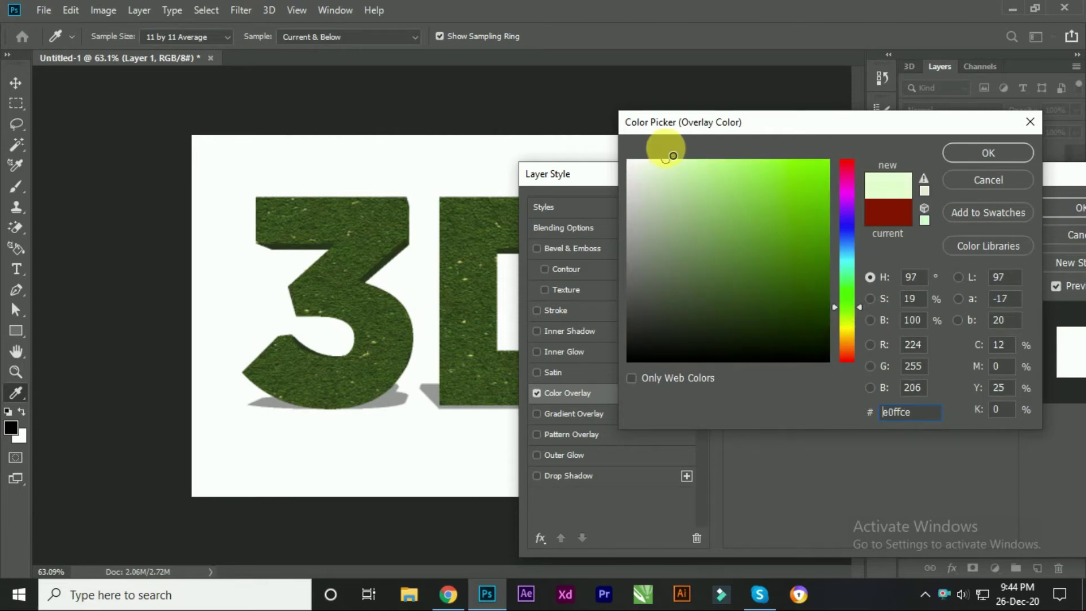
{"action": "left_click", "coordinate": [1024, 152]}
{"action": "left_click", "coordinate": [1063, 210]}
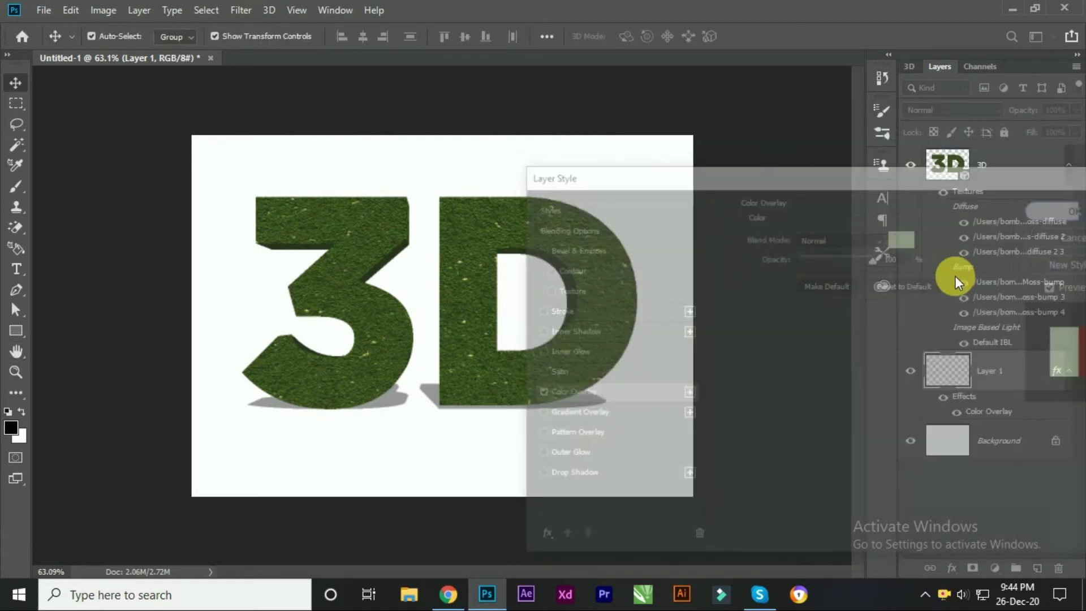
{"action": "key", "text": "alt+BackSpace"}
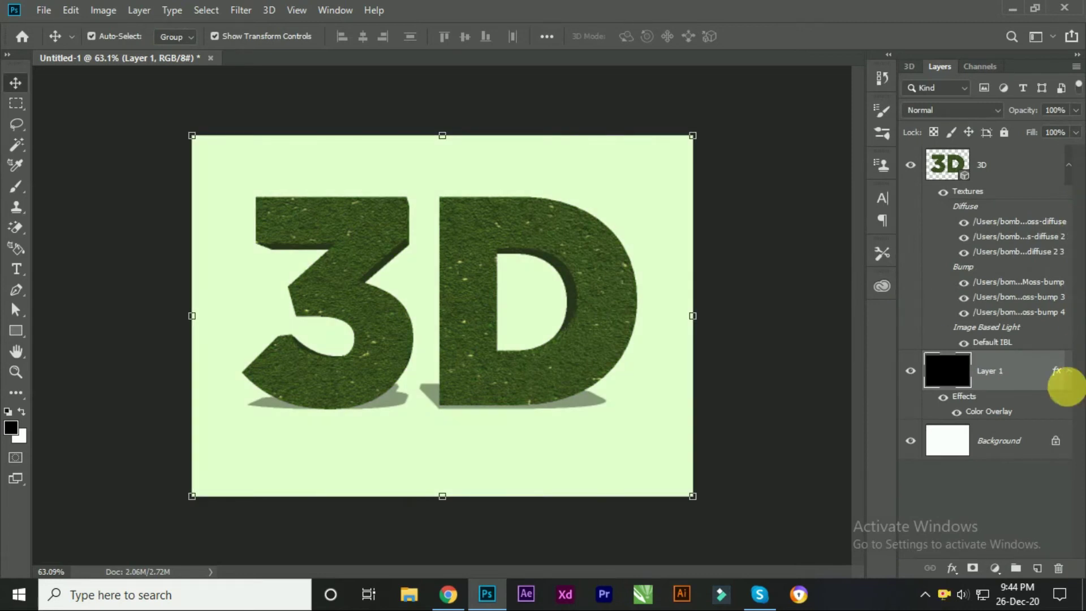
- Adjust the layer's Color Overlay to a slightly different pale green (#daffc3)
{"action": "left_click", "coordinate": [1002, 477]}
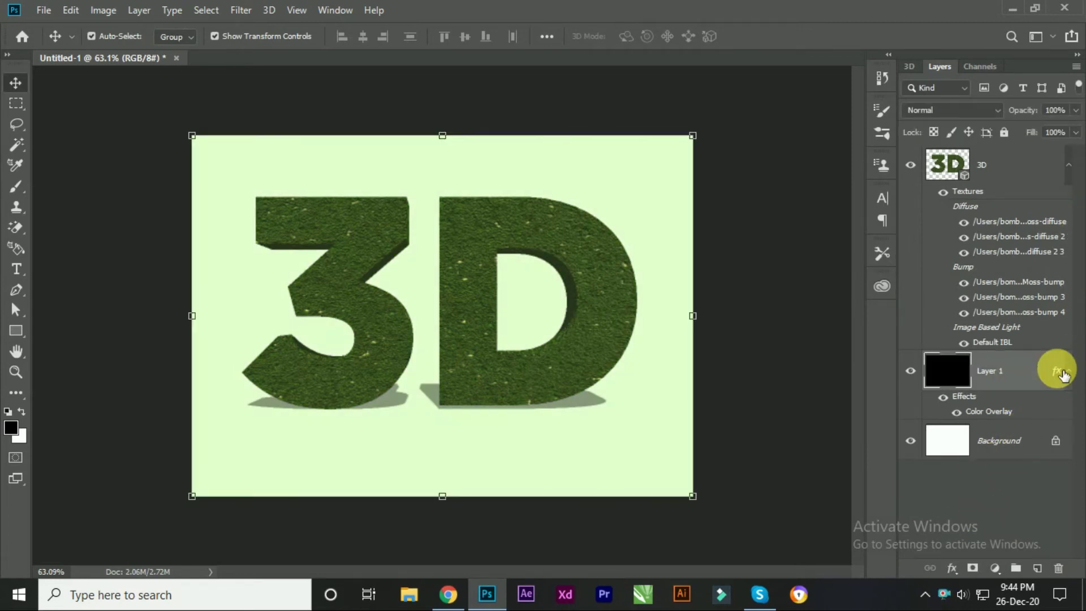
{"action": "double_click", "coordinate": [926, 373]}
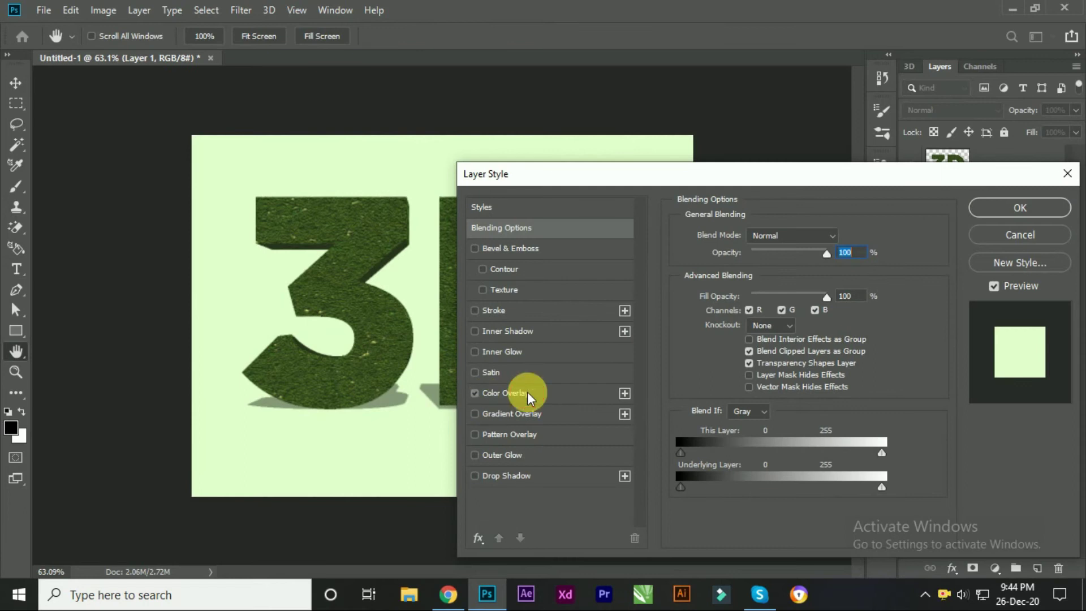
{"action": "left_click", "coordinate": [527, 392]}
{"action": "left_click", "coordinate": [840, 235]}
{"action": "mouse_move", "coordinate": [650, 238]}
{"action": "left_mouse_down"}
{"action": "mouse_move", "coordinate": [679, 169]}
{"action": "mouse_move", "coordinate": [675, 150]}
{"action": "left_mouse_up"}
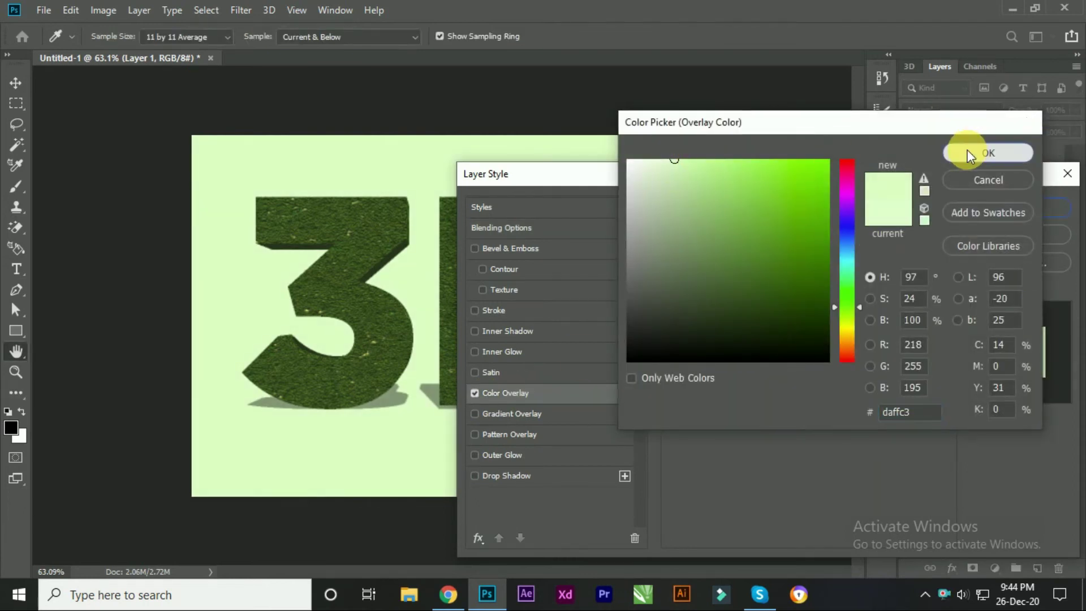
{"action": "left_click", "coordinate": [990, 152]}
{"action": "left_click", "coordinate": [1039, 200]}
{"action": "left_click", "coordinate": [1010, 482]}
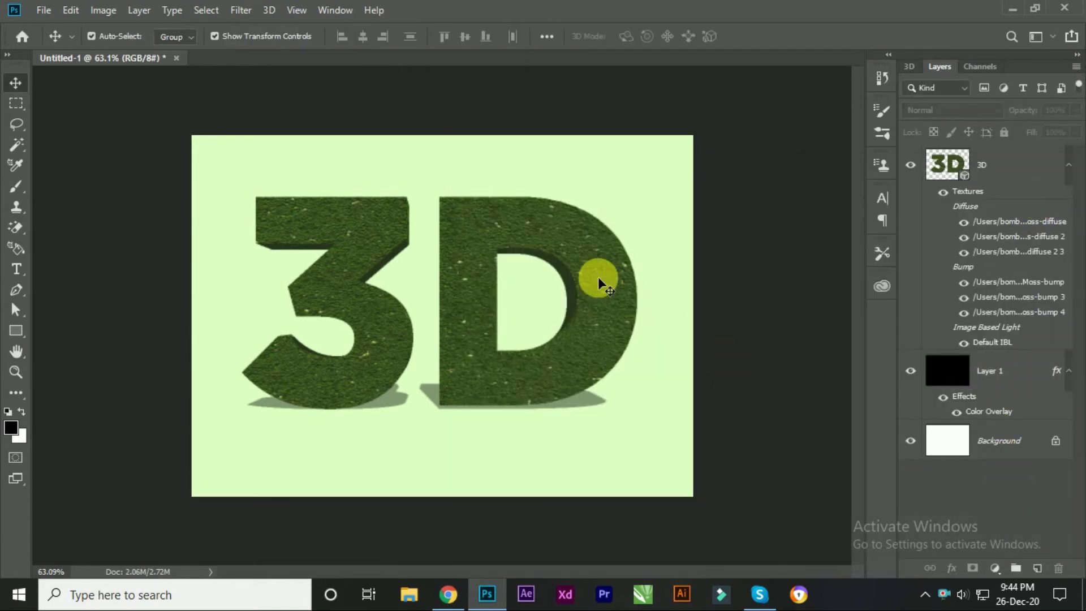
{"action": "left_click", "coordinate": [1029, 176]}
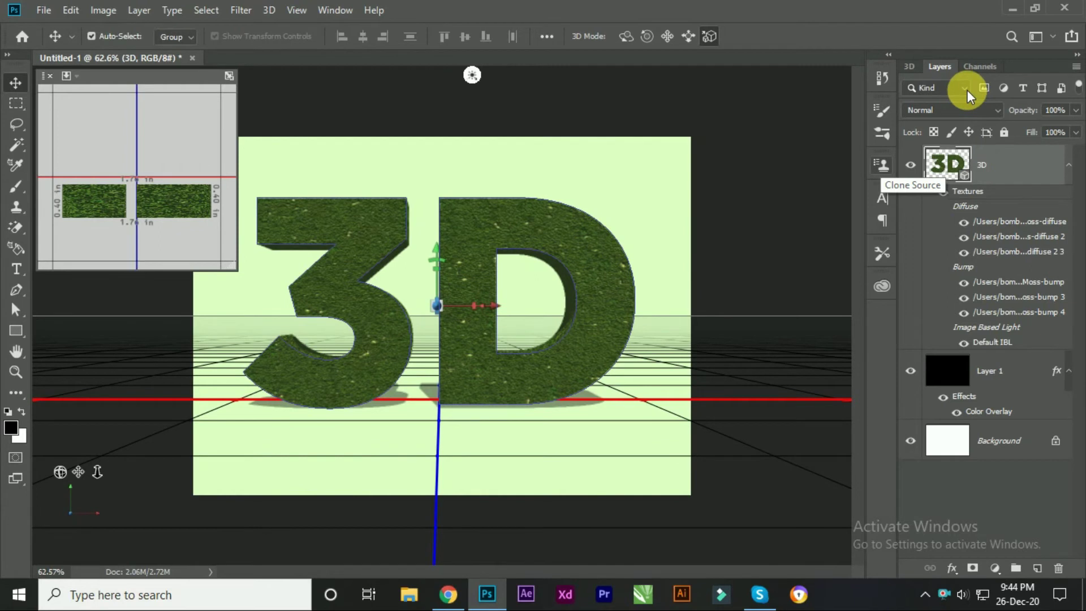
{"action": "left_click", "coordinate": [912, 65]}
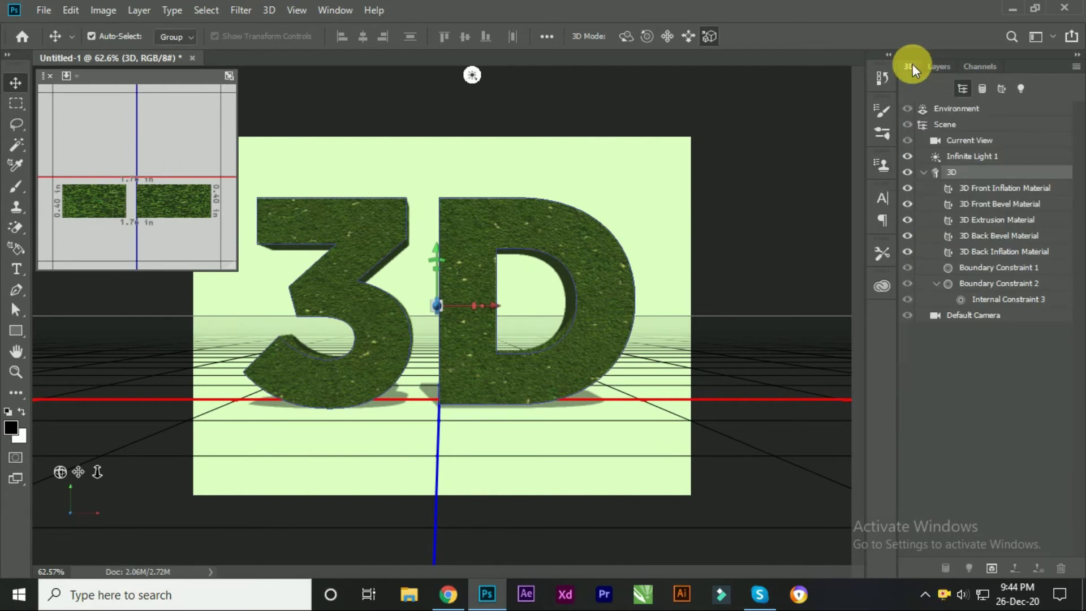
{"action": "double_click", "coordinate": [941, 189]}
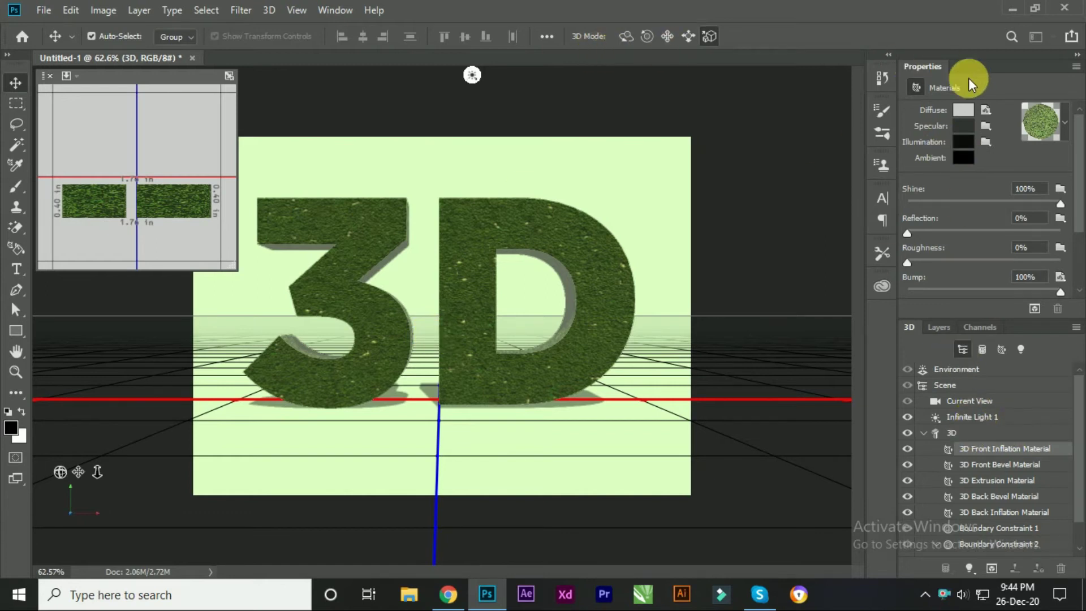
{"action": "left_click", "coordinate": [1076, 66]}
{"action": "left_click", "coordinate": [1038, 89]}
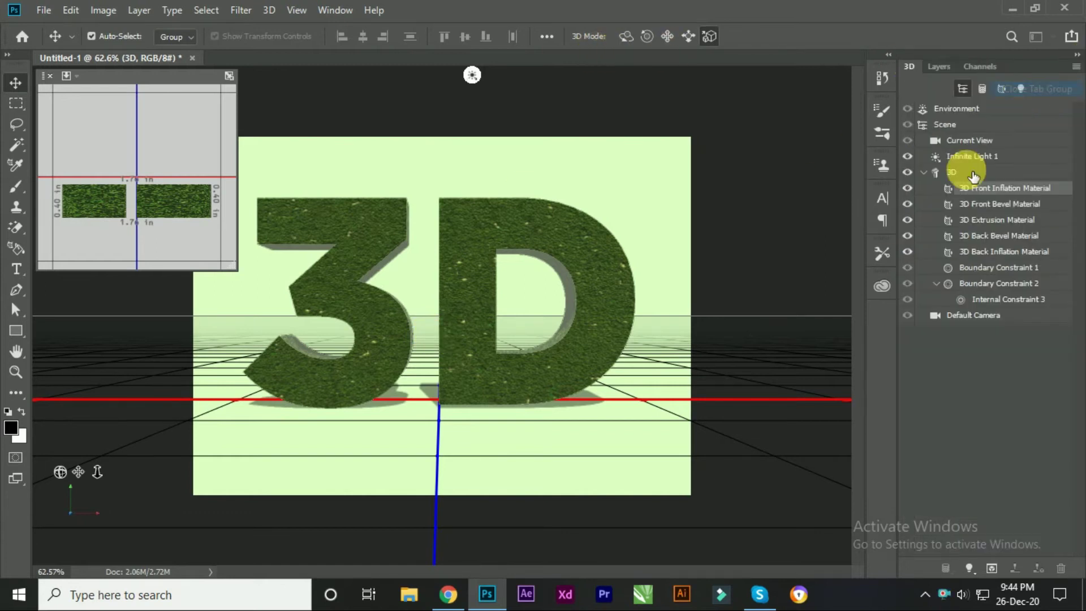
{"action": "left_click", "coordinate": [940, 67]}
{"action": "left_click", "coordinate": [1004, 366]}
- Convert Layer 1 into a 3D Postcard and check its mesh in the 3D panel
{"action": "right_click", "coordinate": [1000, 370]}
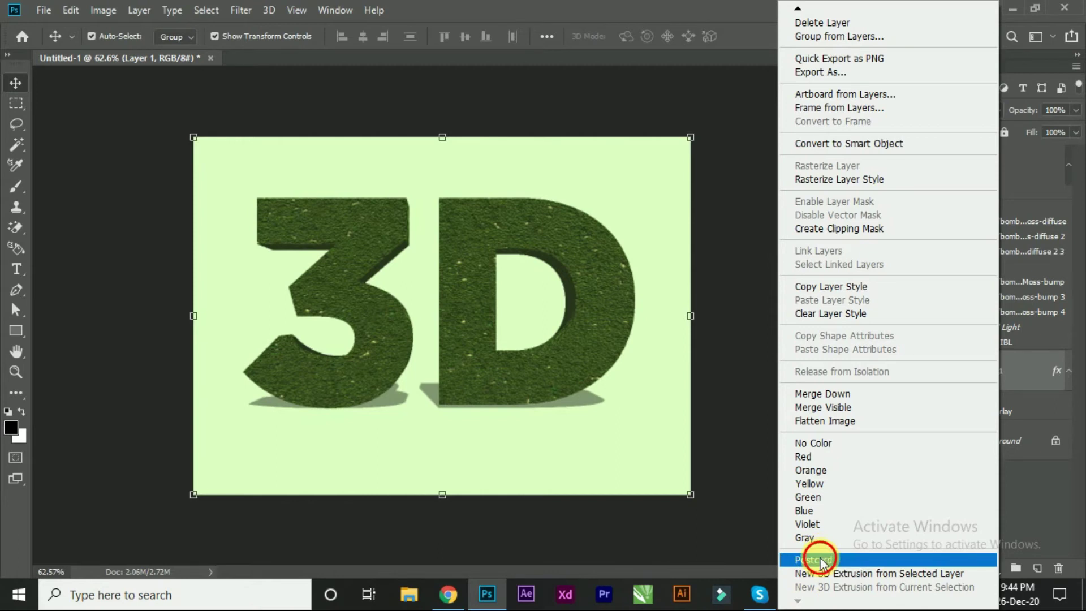
{"action": "left_click", "coordinate": [820, 561]}
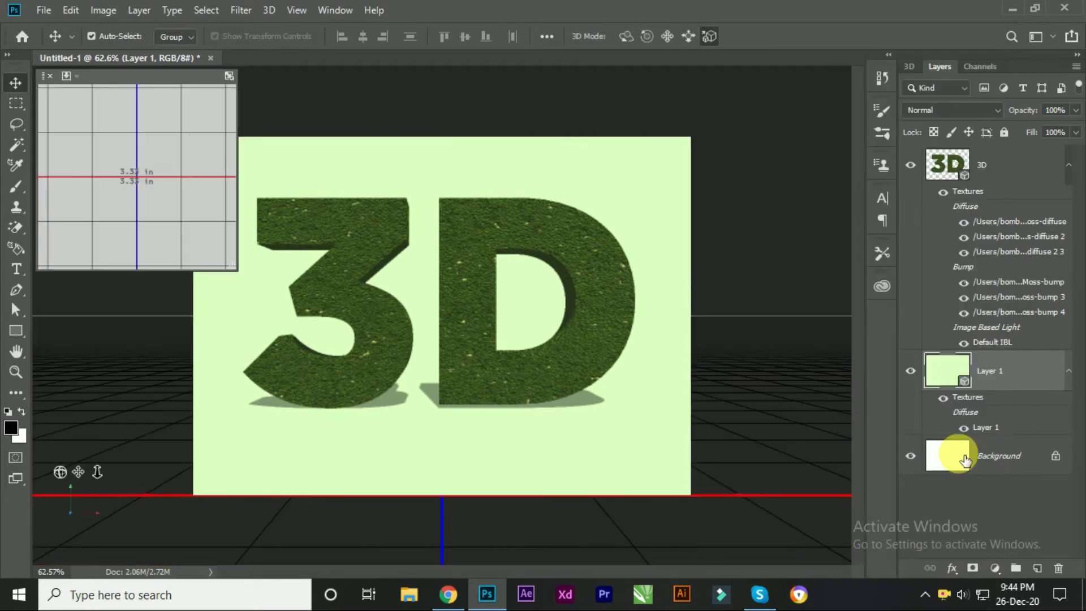
{"action": "left_click", "coordinate": [911, 67]}
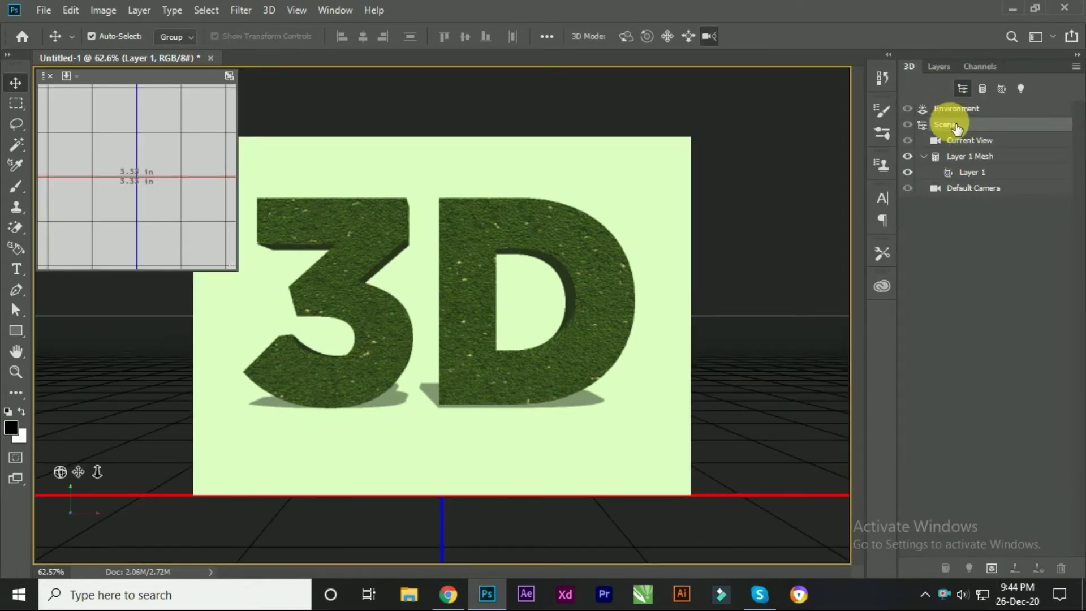
{"action": "left_click", "coordinate": [938, 68]}
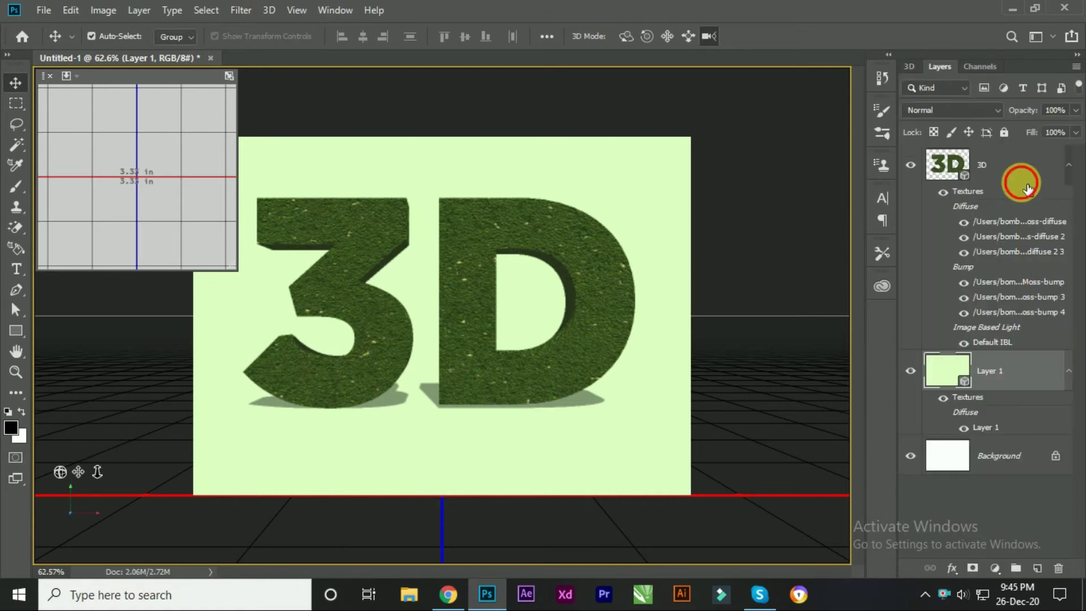
{"action": "left_click", "coordinate": [912, 68]}
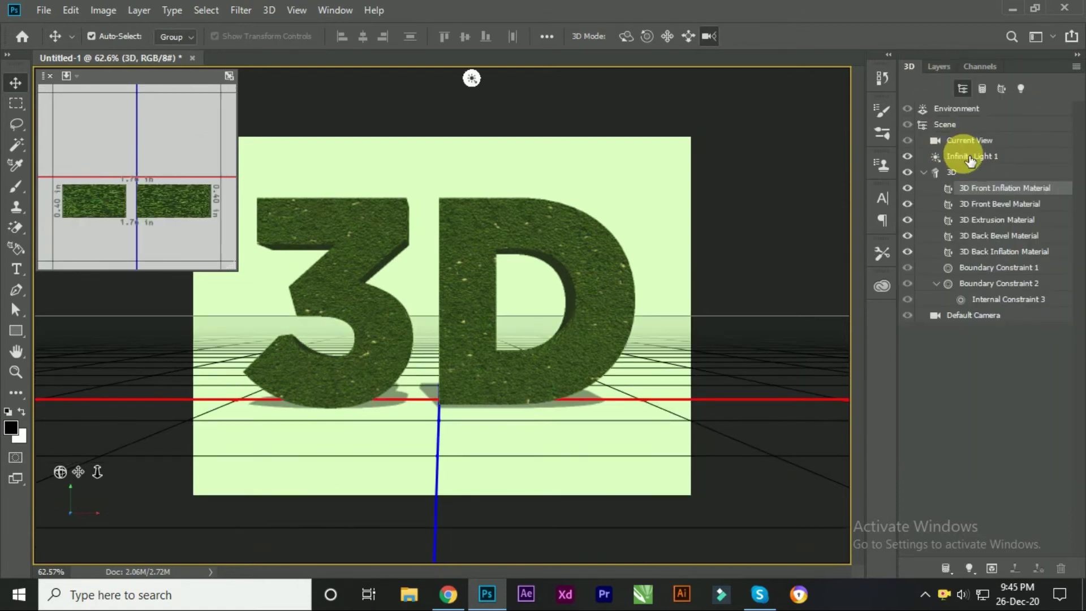
- Select Layer 1 and the 3D text layer together in the Layers panel
{"action": "left_click", "coordinate": [941, 66]}
{"action": "left_click", "coordinate": [1026, 371]}
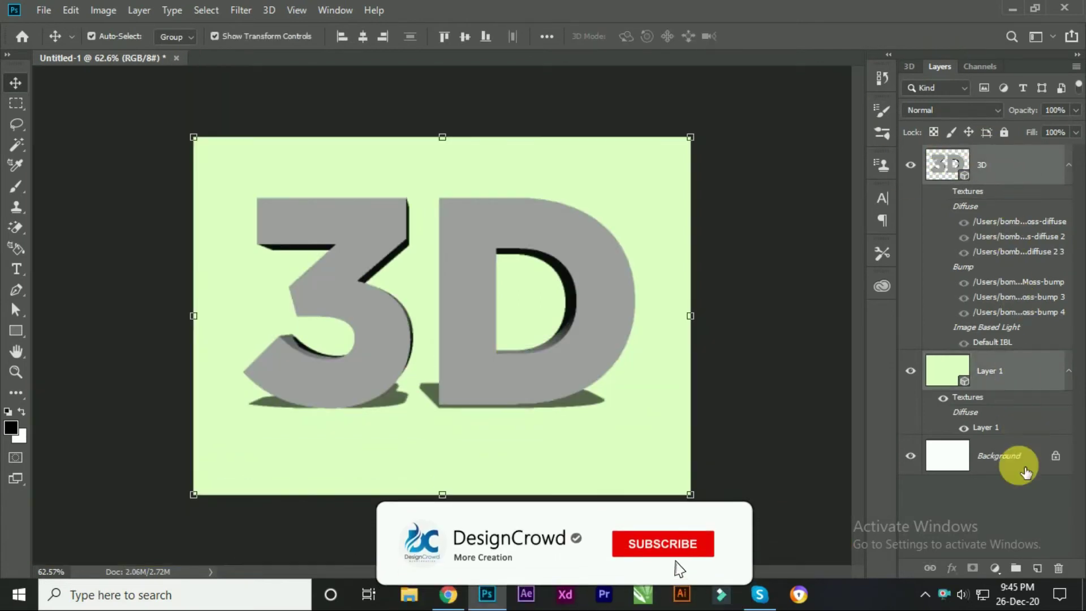
{"action": "left_click", "coordinate": [1012, 488]}
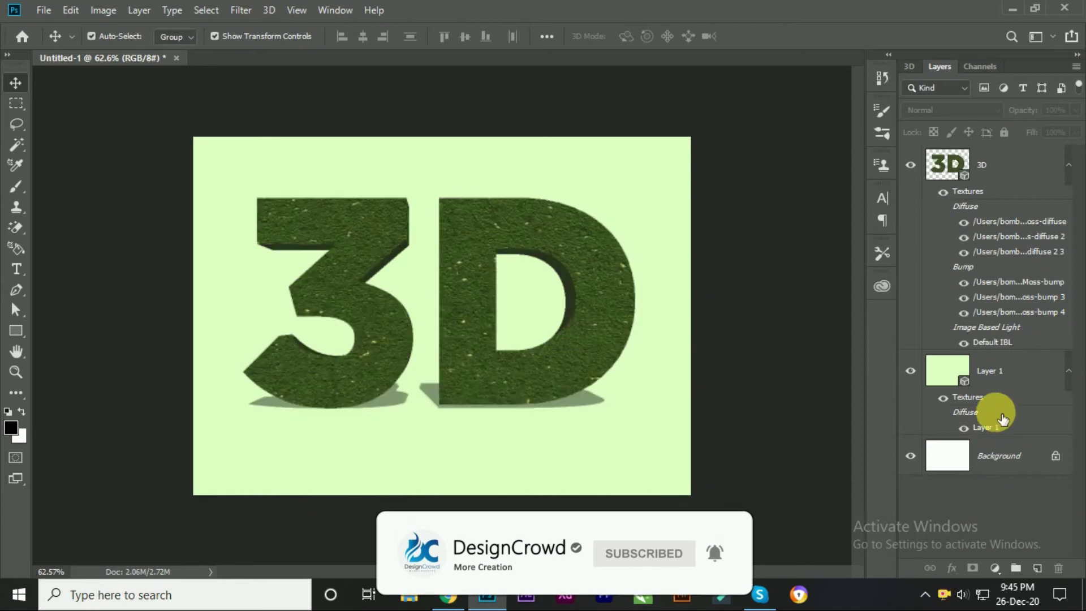
{"action": "left_click", "coordinate": [1007, 369]}
{"action": "left_click", "coordinate": [997, 169], "text": "shift"}
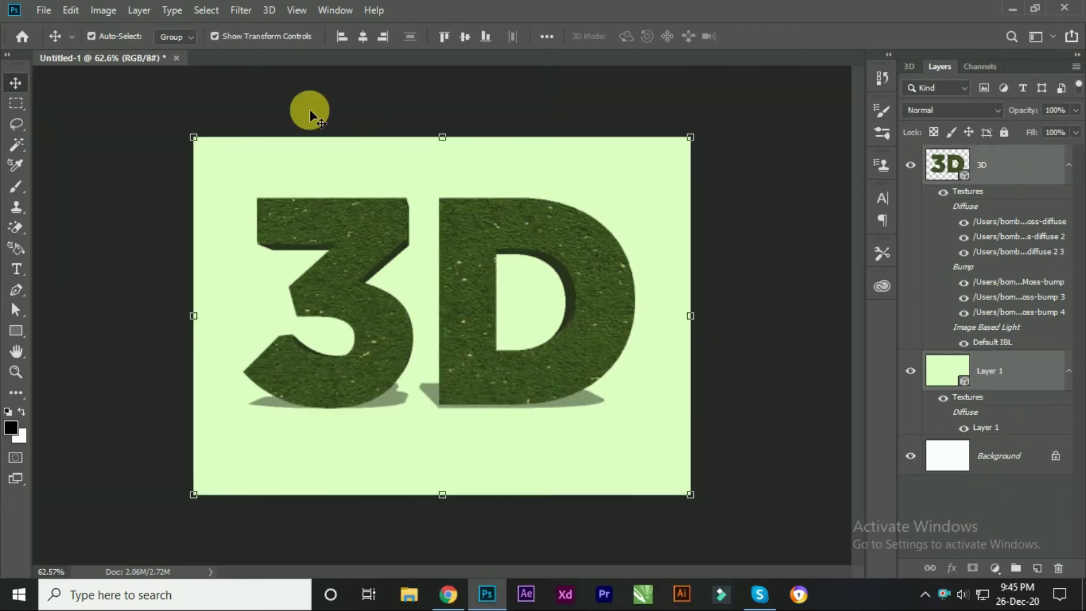
{"action": "left_click", "coordinate": [241, 9]}
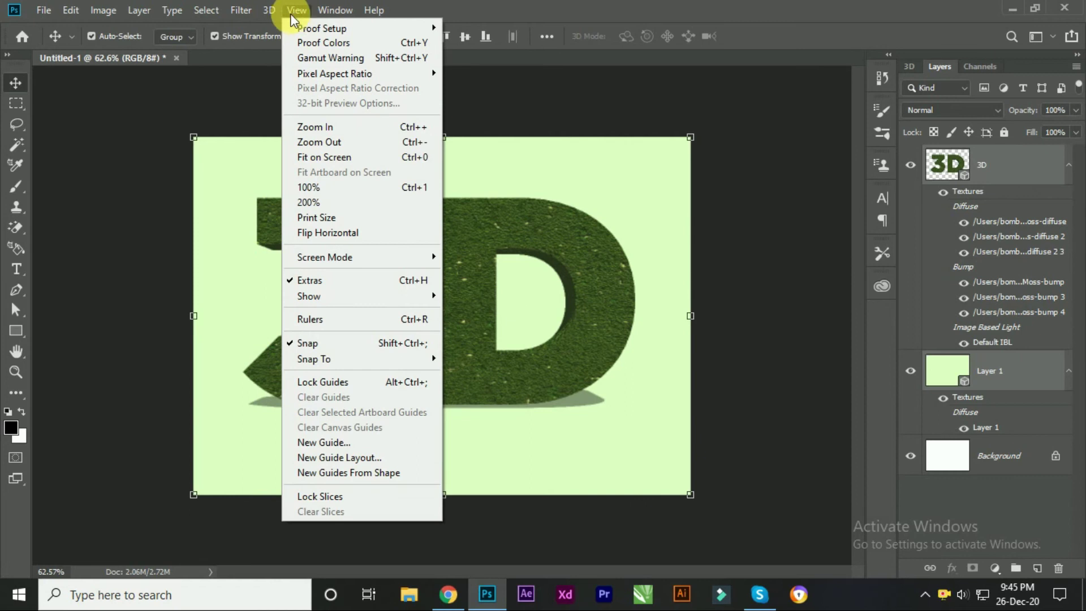
- Merge the 3D text and postcard into one 3D scene, then select and nudge the text mesh
{"action": "mouse_move", "coordinate": [268, 11]}
{"action": "left_click", "coordinate": [288, 39]}
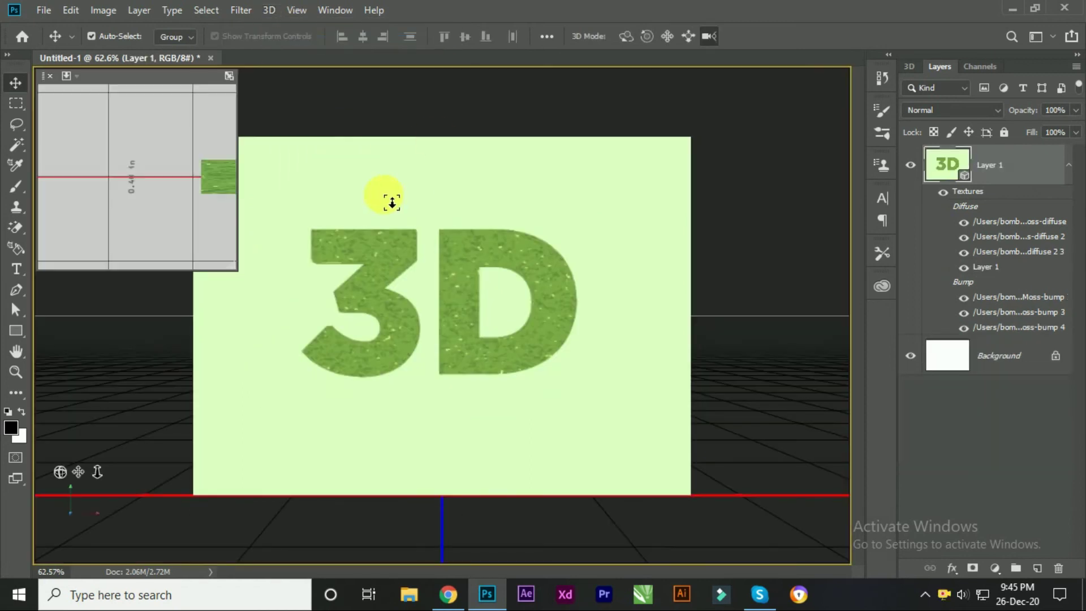
{"action": "left_click", "coordinate": [911, 66]}
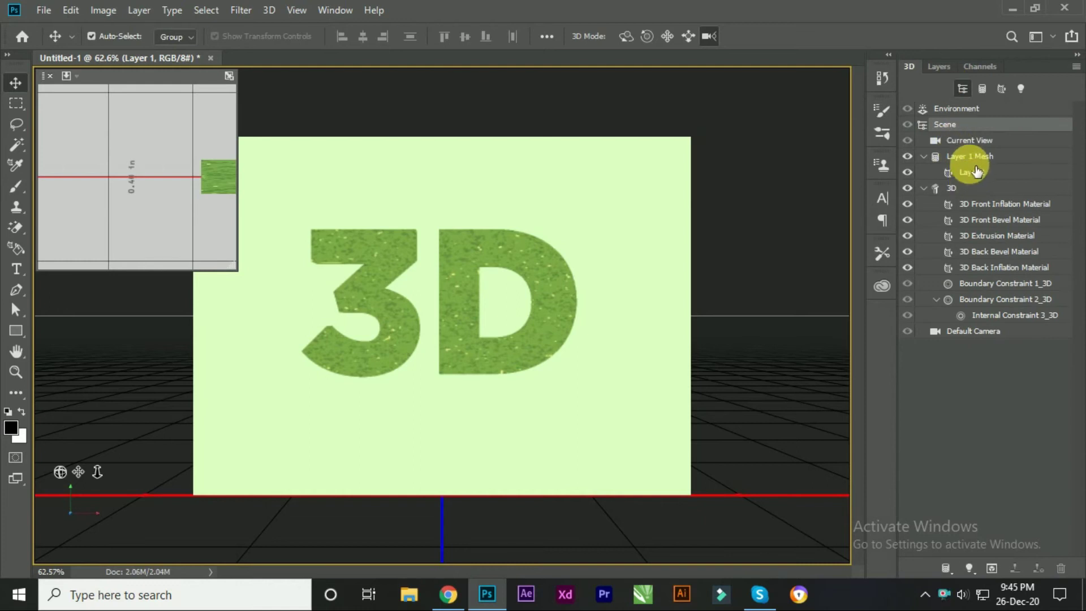
{"action": "left_click", "coordinate": [977, 192]}
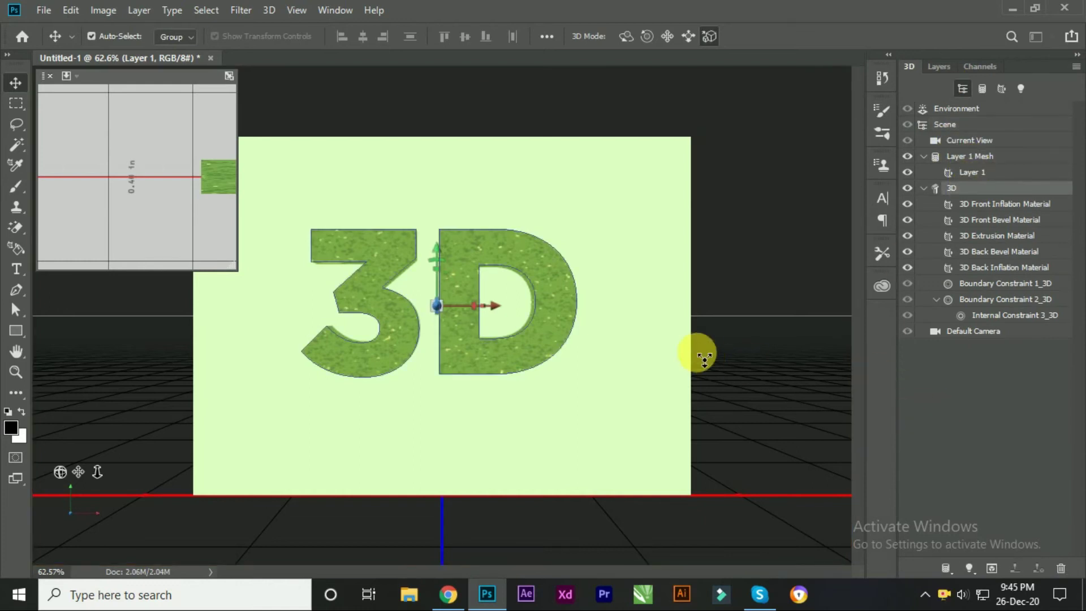
{"action": "scroll", "coordinate": [704, 358], "scroll_direction": "up", "scroll_amount": 2}
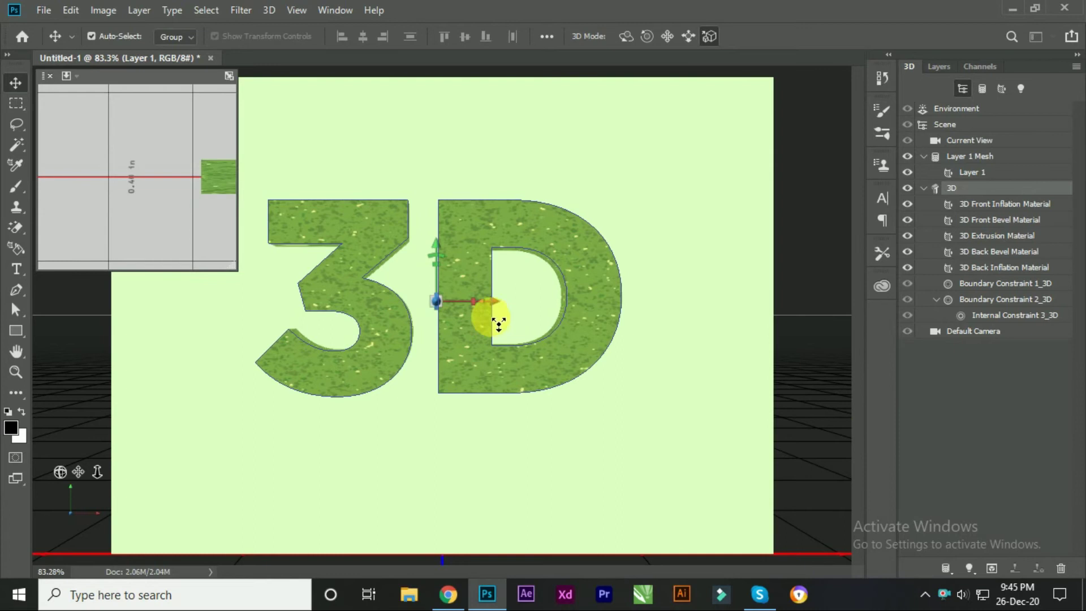
{"action": "left_click_drag", "start_coordinate": [498, 324], "coordinate": [472, 338]}
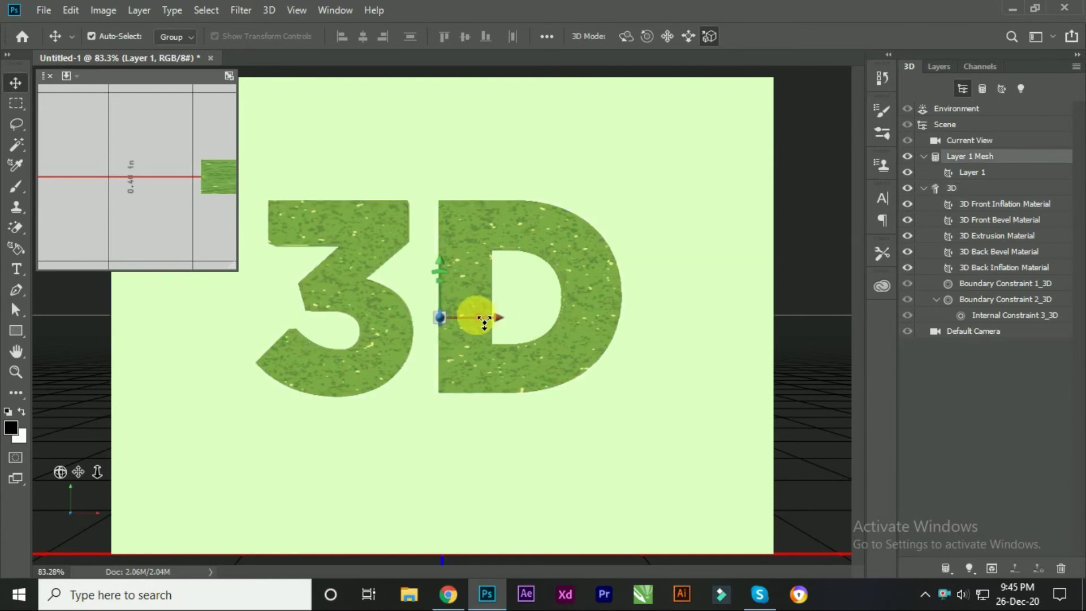
{"action": "scroll", "coordinate": [484, 322], "scroll_direction": "down", "scroll_amount": 1}
- Check the text from the Left camera view, return to Default, and show the layer list
{"action": "right_click", "coordinate": [98, 496]}
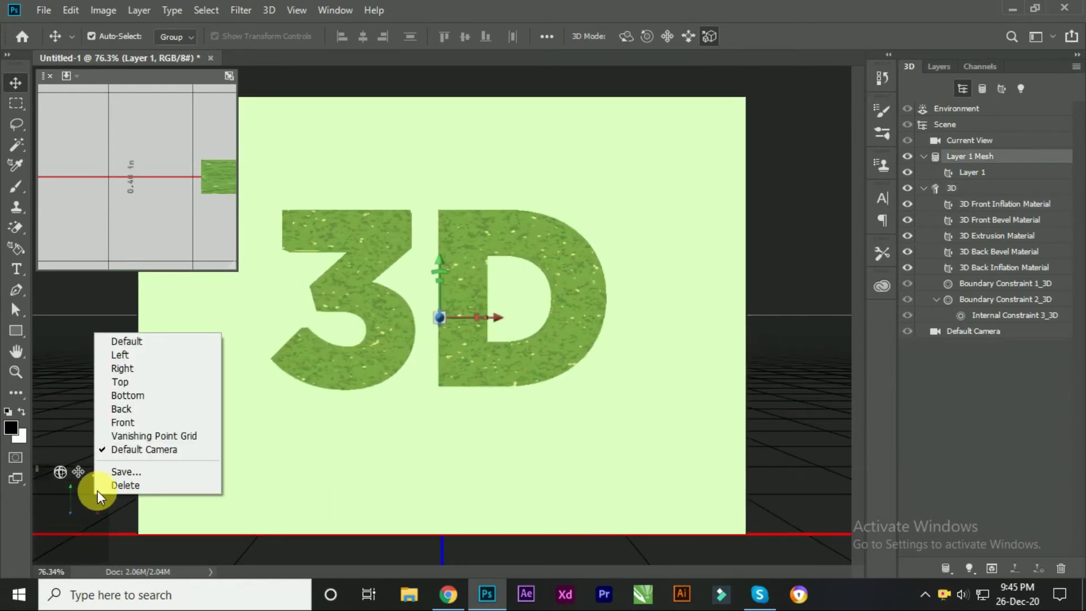
{"action": "left_click", "coordinate": [140, 357]}
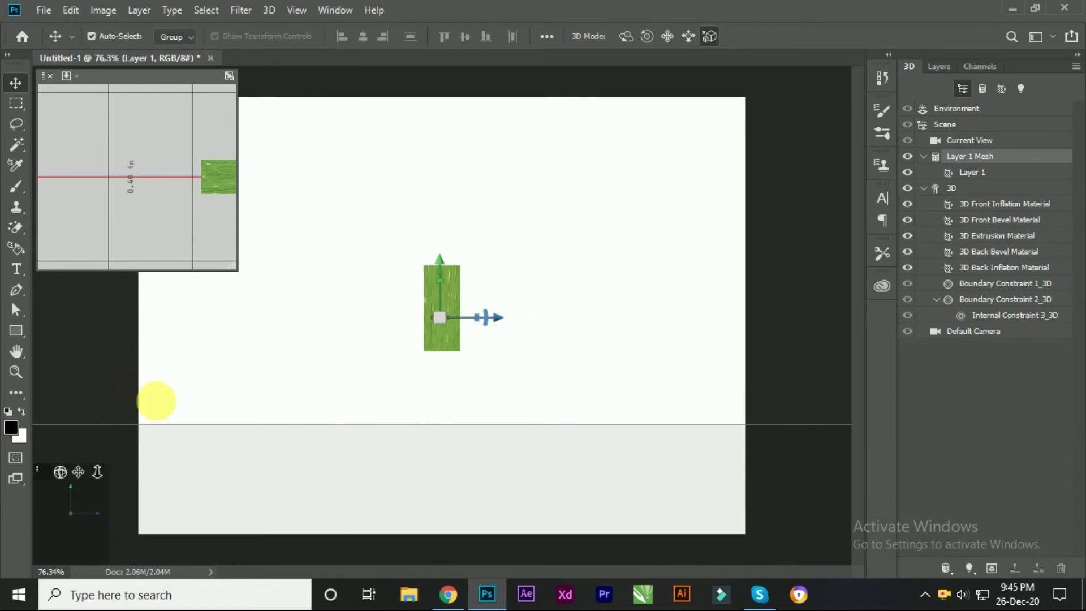
{"action": "right_click", "coordinate": [95, 509]}
{"action": "left_click", "coordinate": [129, 355]}
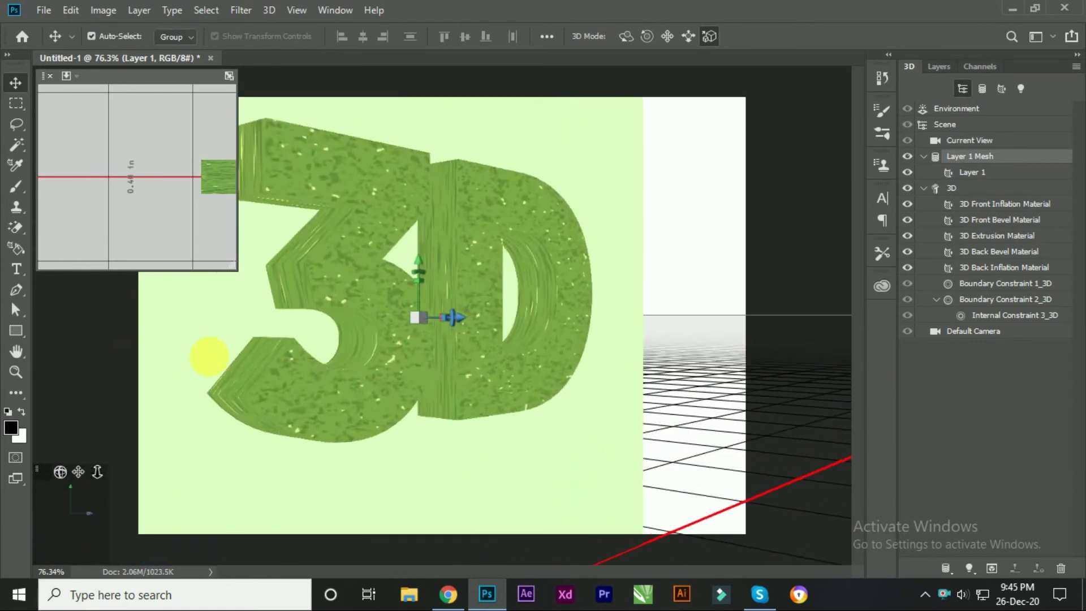
{"action": "left_click", "coordinate": [940, 67]}
{"action": "left_click", "coordinate": [982, 430]}
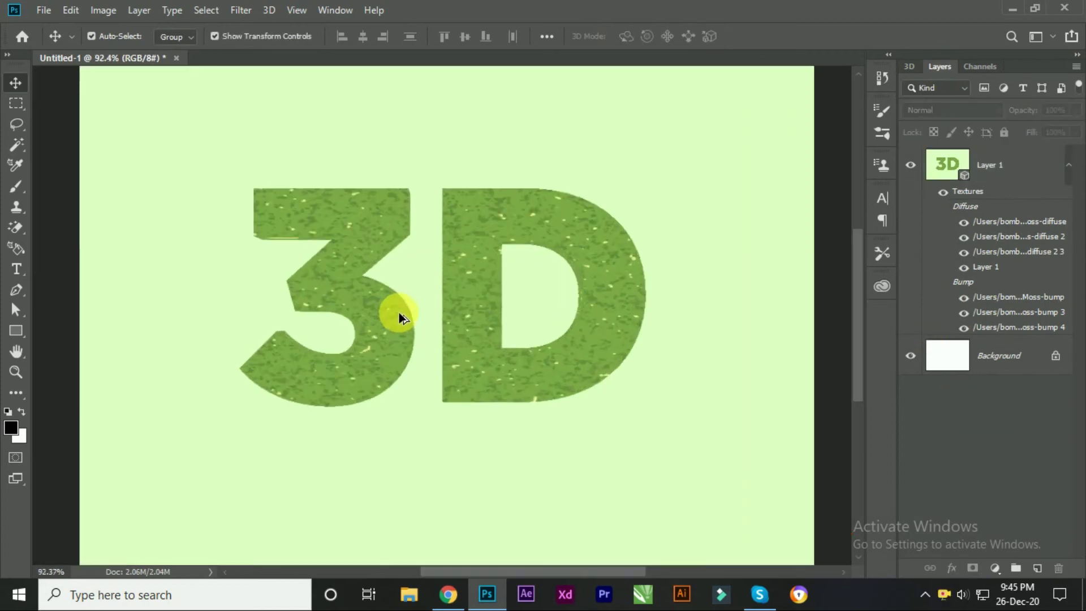
- Select the Layer 1 text mesh in the 3D scene tree
{"action": "left_click", "coordinate": [1007, 165]}
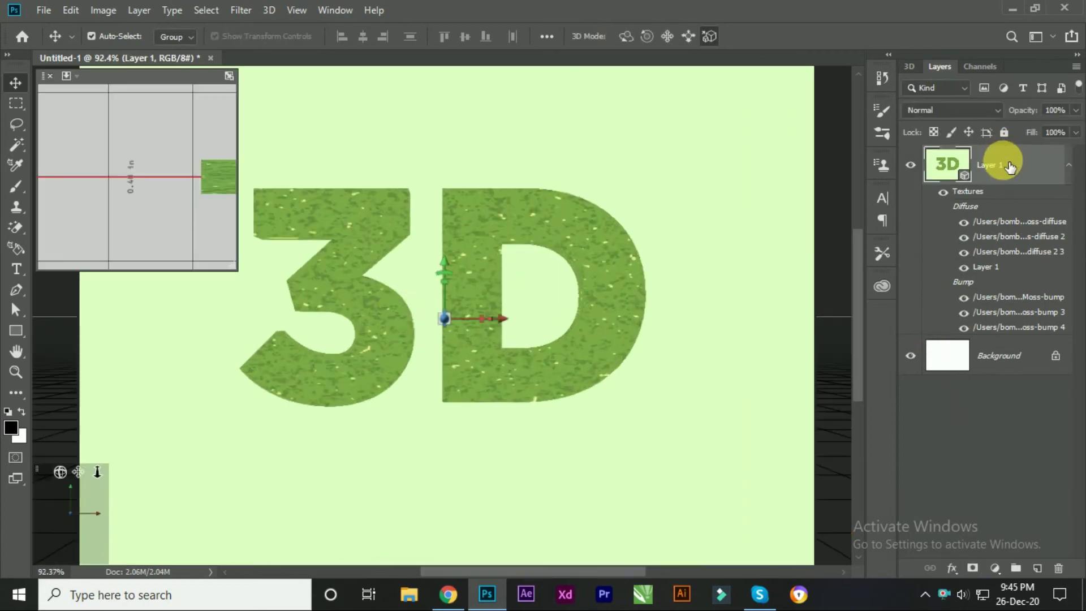
{"action": "left_click", "coordinate": [913, 64]}
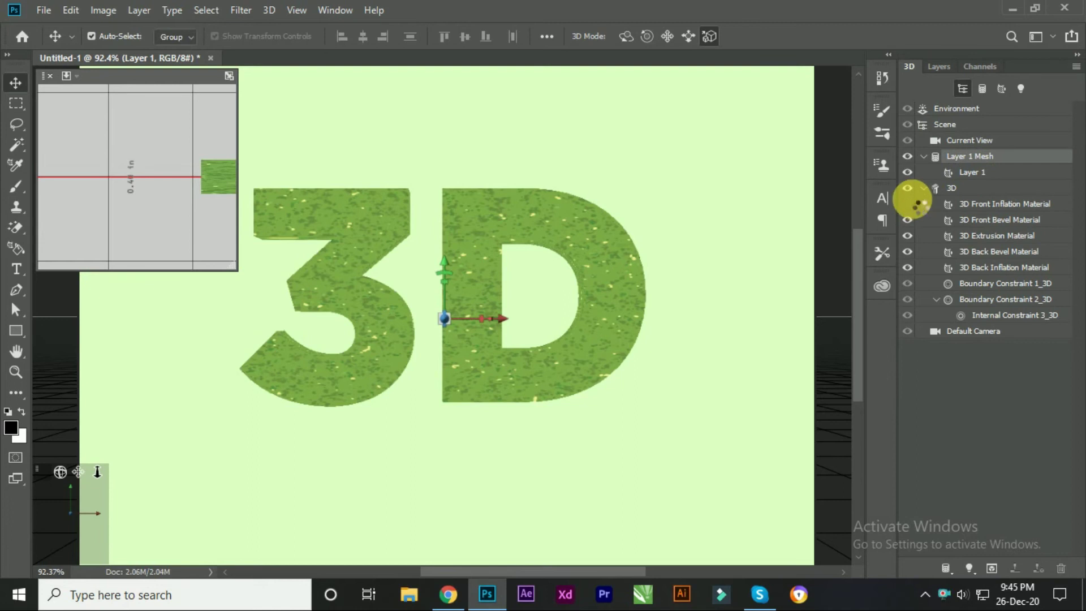
{"action": "left_click", "coordinate": [908, 204]}
{"action": "left_click", "coordinate": [907, 205]}
{"action": "left_click", "coordinate": [979, 192]}
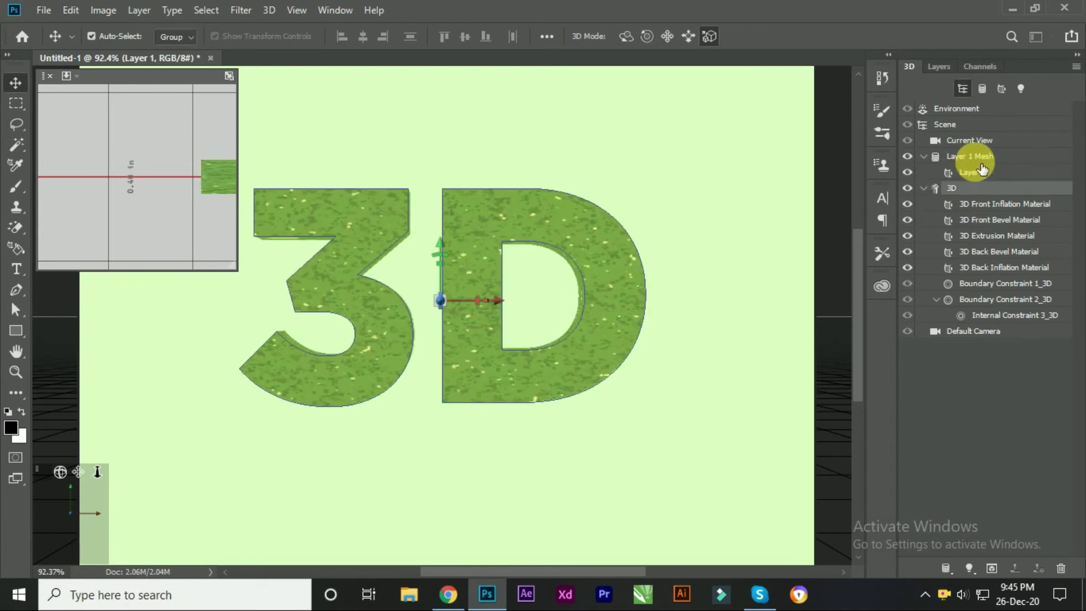
{"action": "left_click", "coordinate": [980, 163]}
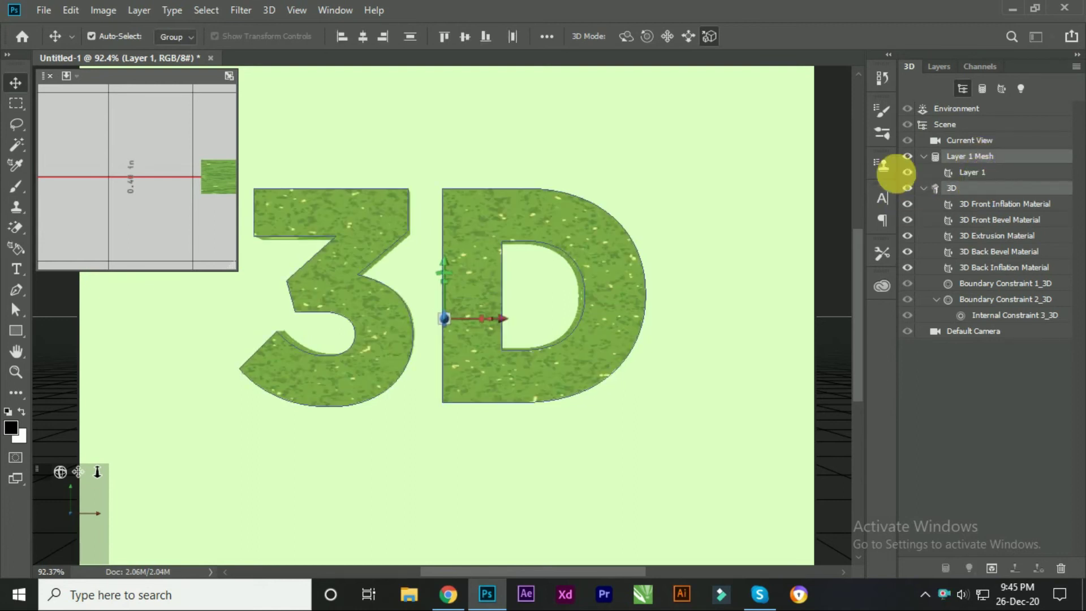
- Align the text mesh to the right edge, then centre it horizontally on the canvas
{"action": "left_click", "coordinate": [380, 41]}
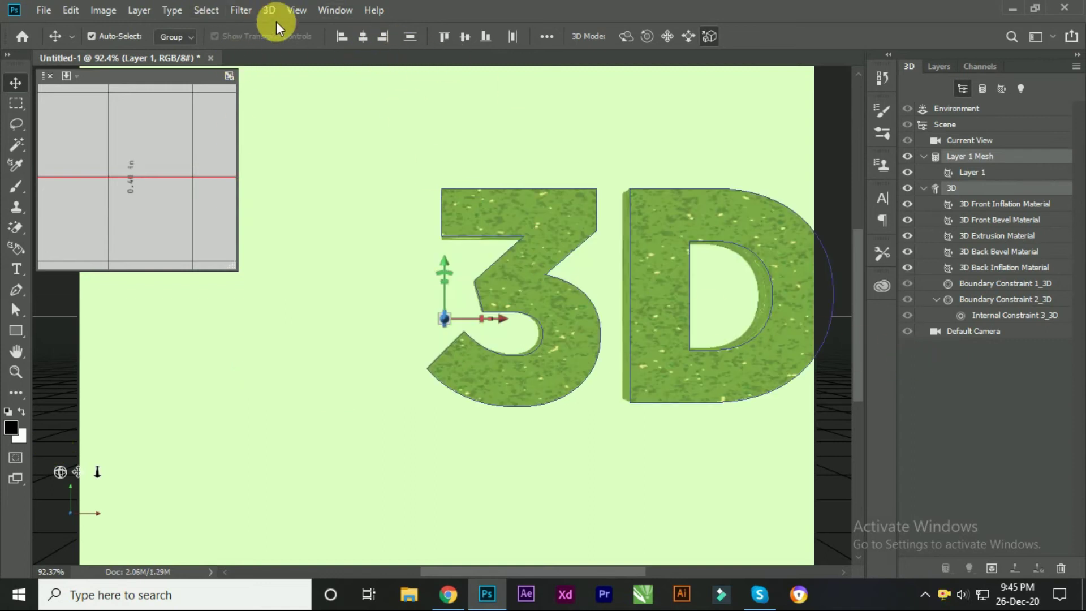
{"action": "left_click", "coordinate": [363, 36]}
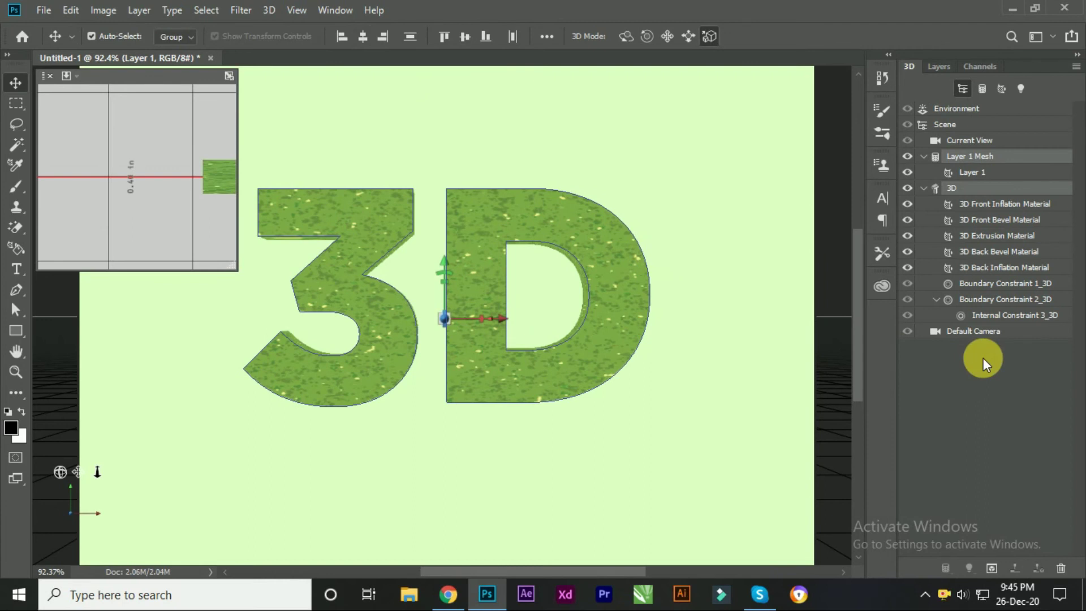
{"action": "mouse_move", "coordinate": [146, 145]}
{"action": "left_mouse_down"}
{"action": "mouse_move", "coordinate": [62, 198]}
{"action": "mouse_move", "coordinate": [140, 211]}
{"action": "mouse_move", "coordinate": [182, 189]}
{"action": "mouse_move", "coordinate": [184, 173]}
{"action": "left_mouse_up"}
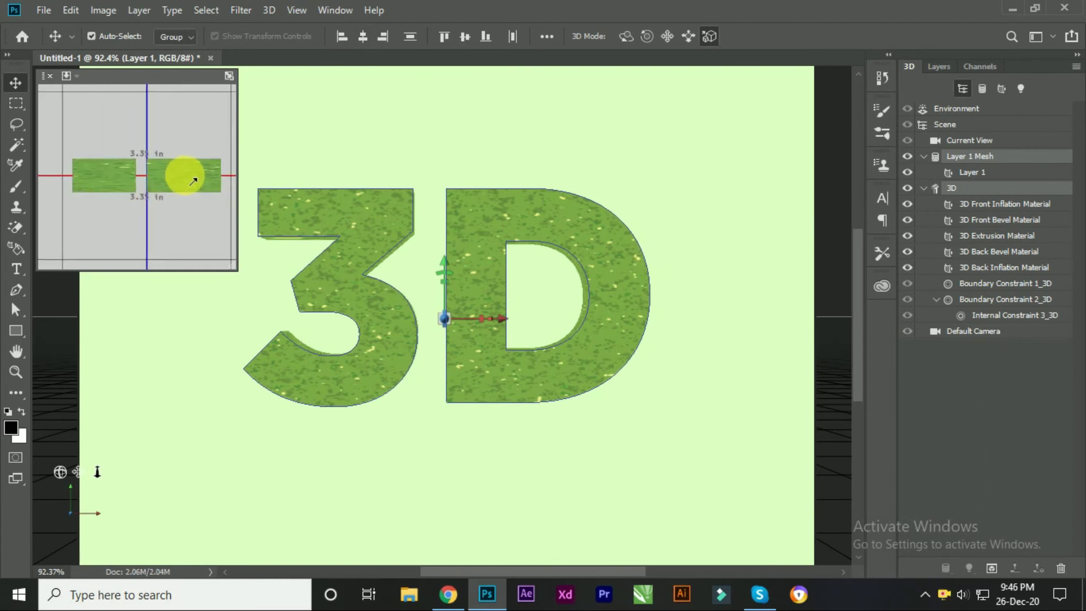
{"action": "left_click", "coordinate": [807, 289]}
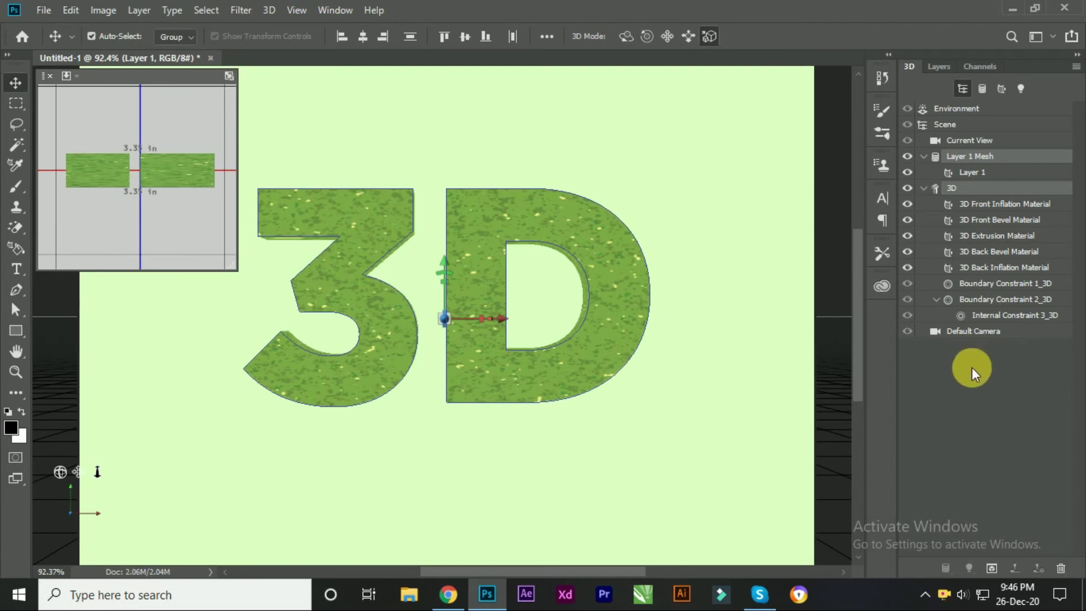
{"action": "scroll", "coordinate": [689, 366], "scroll_direction": "down", "scroll_amount": 2}
{"action": "scroll", "coordinate": [375, 274], "scroll_direction": "up", "scroll_amount": 2}
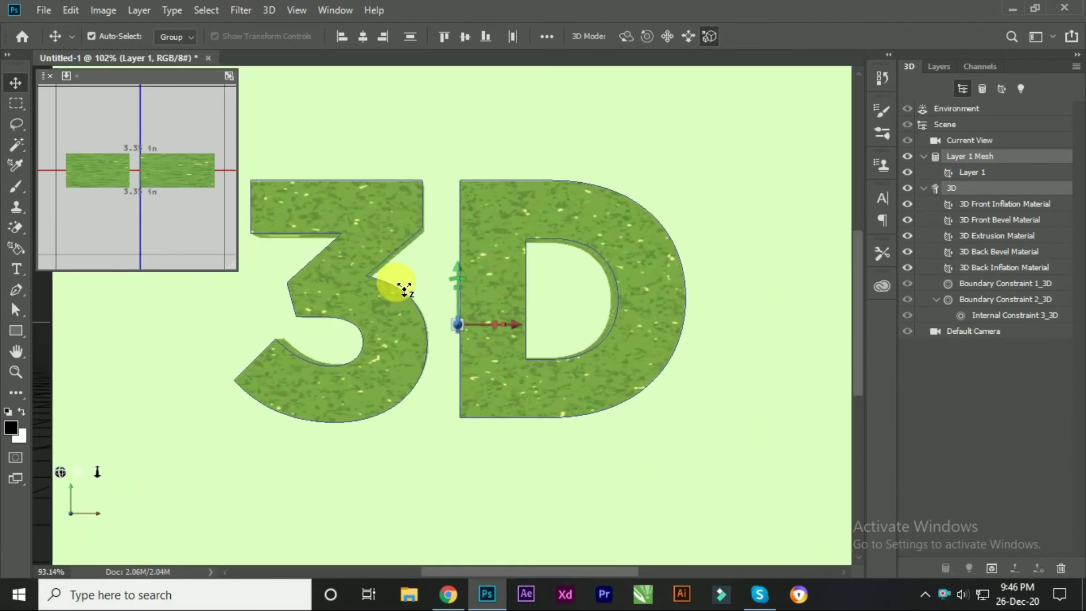
{"action": "left_click", "coordinate": [938, 67]}
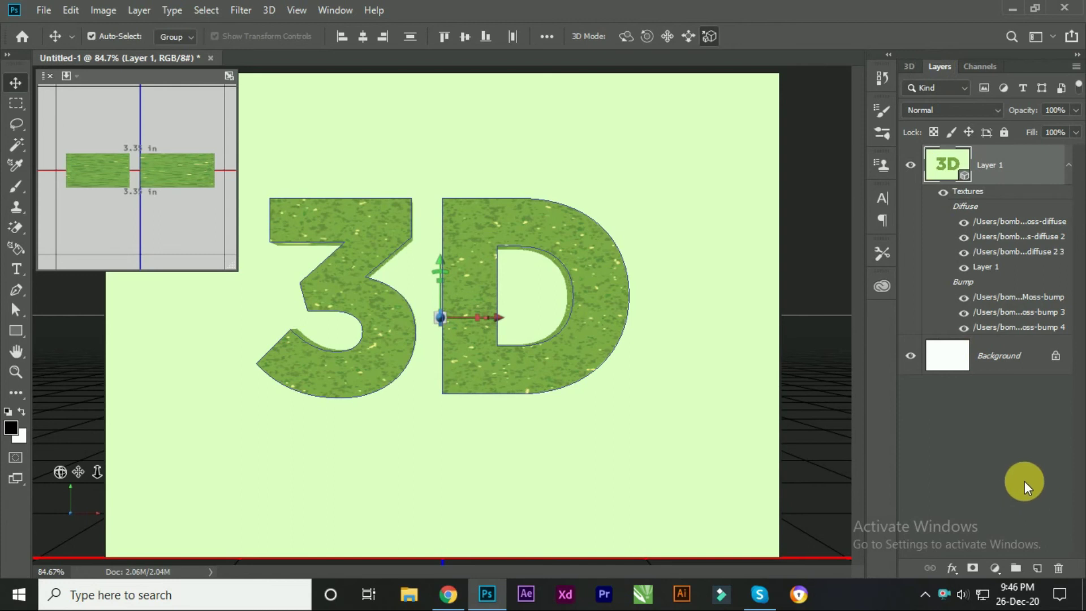
- Select the 3D text layer and open the mesh's Extrusion Depth properties
{"action": "left_click", "coordinate": [1002, 452]}
{"action": "left_click", "coordinate": [951, 191]}
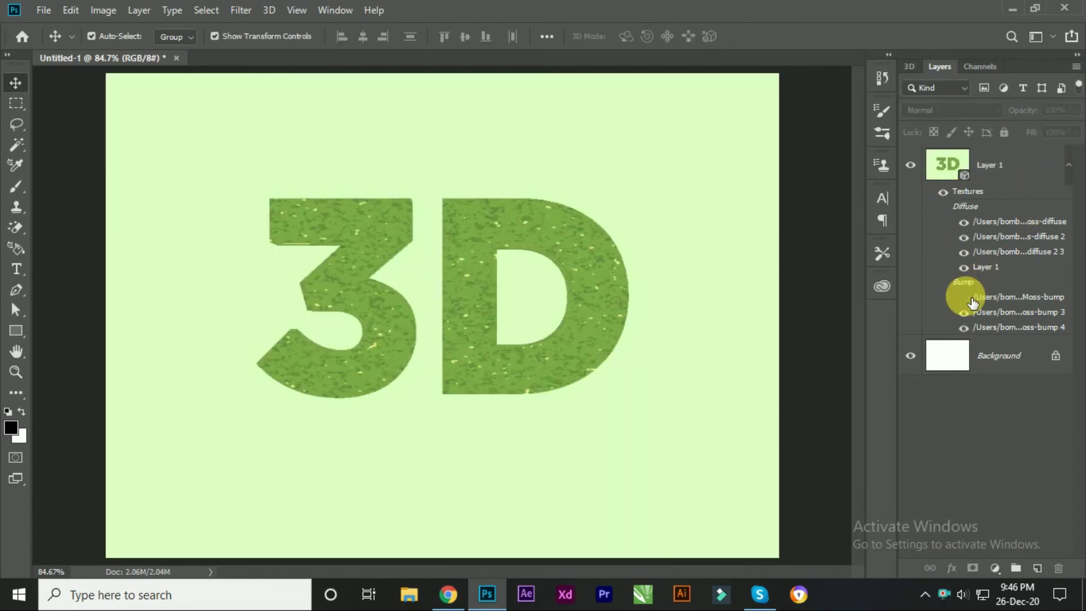
{"action": "left_click", "coordinate": [1000, 167]}
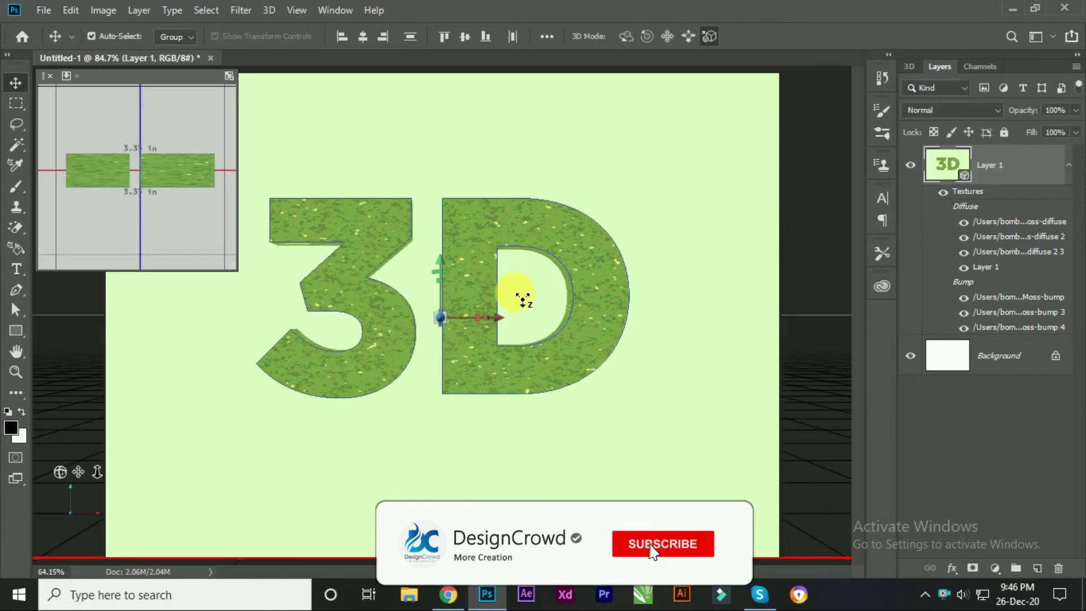
{"action": "double_click", "coordinate": [460, 271]}
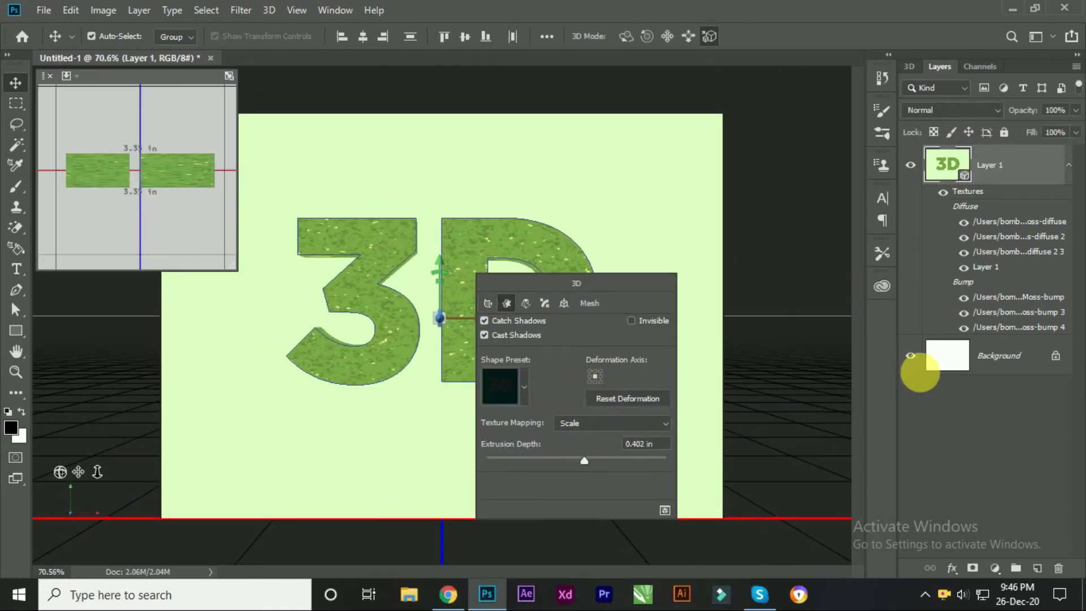
{"action": "left_click", "coordinate": [978, 456]}
{"action": "right_click", "coordinate": [567, 294]}
{"action": "left_click", "coordinate": [586, 295]}
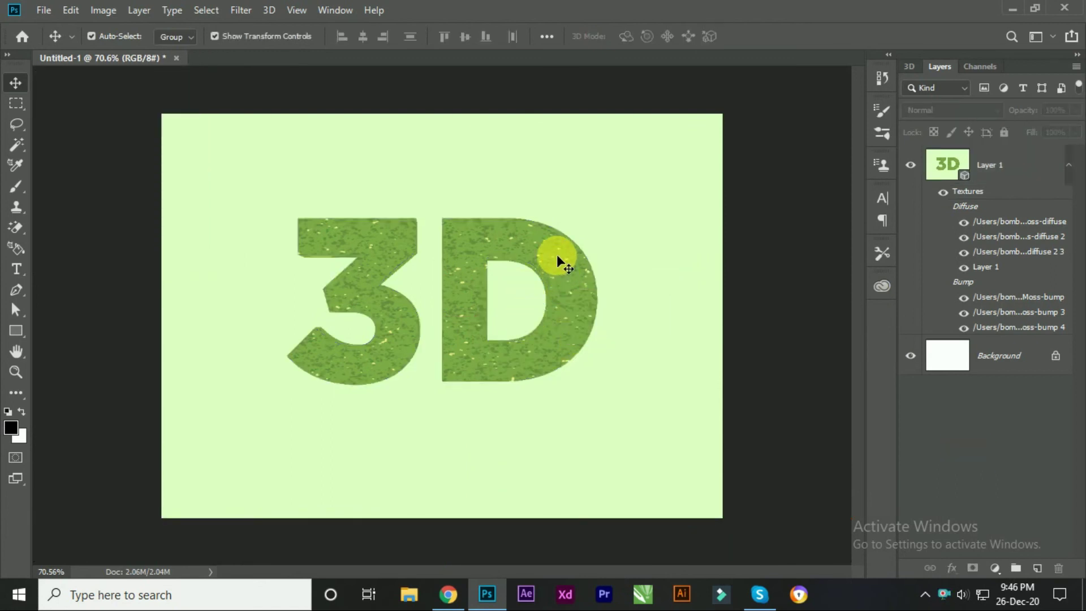
{"action": "double_click", "coordinate": [551, 243]}
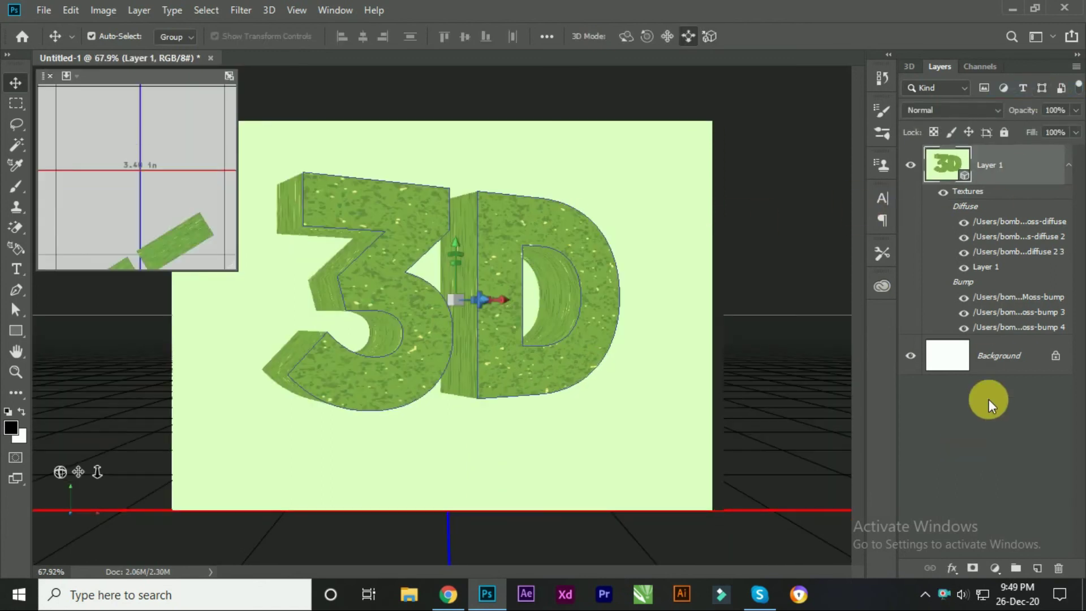
{"action": "left_click", "coordinate": [974, 422]}
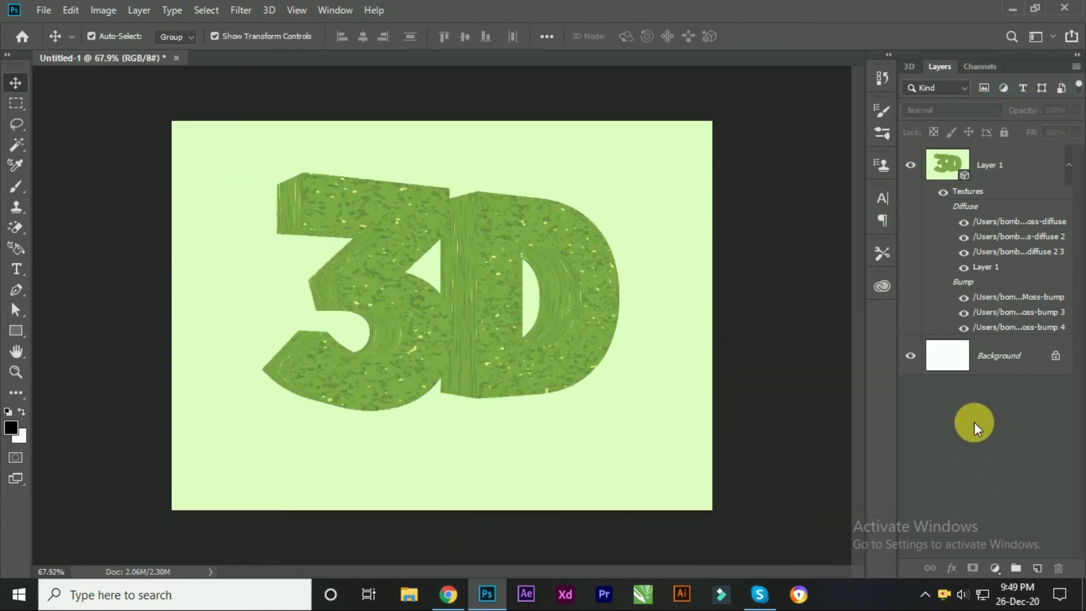
{"action": "left_click", "coordinate": [447, 216]}
{"action": "left_click", "coordinate": [102, 10]}
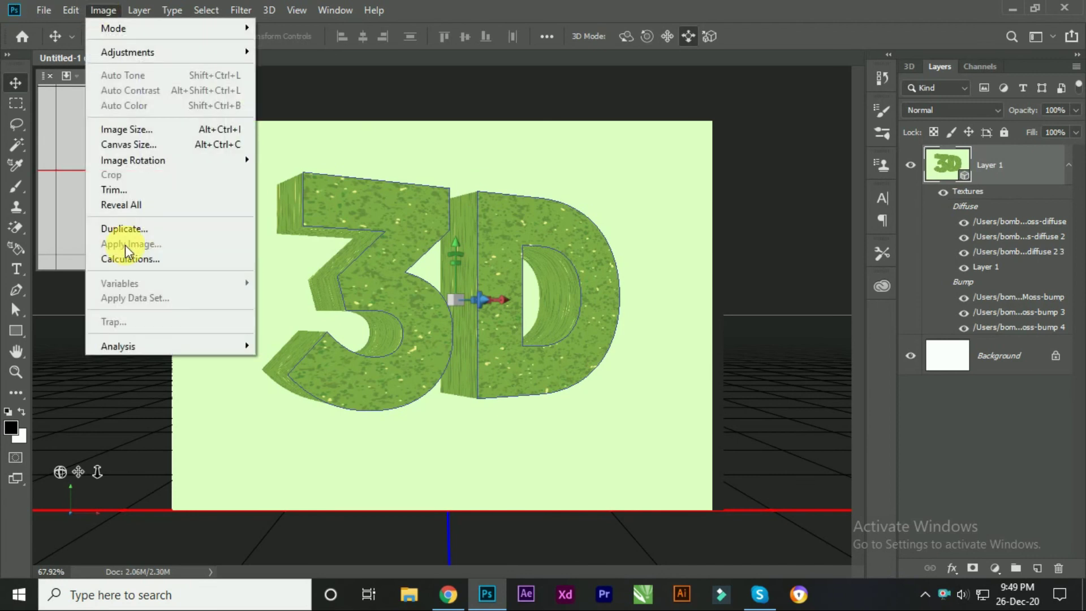
{"action": "mouse_move", "coordinate": [125, 586]}
{"action": "left_click", "coordinate": [327, 532]}
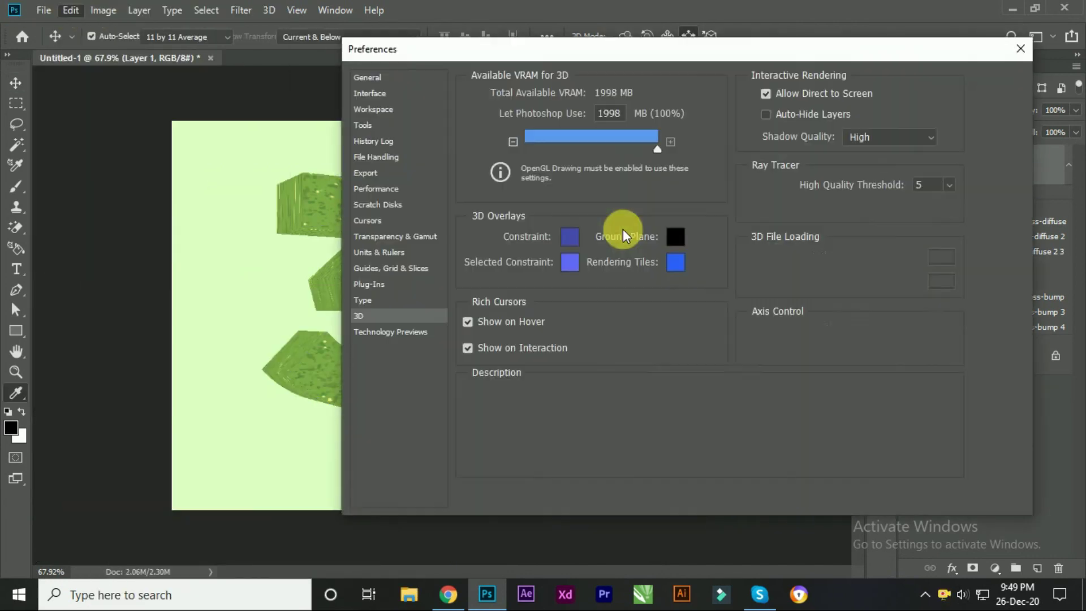
{"action": "double_click", "coordinate": [930, 192]}
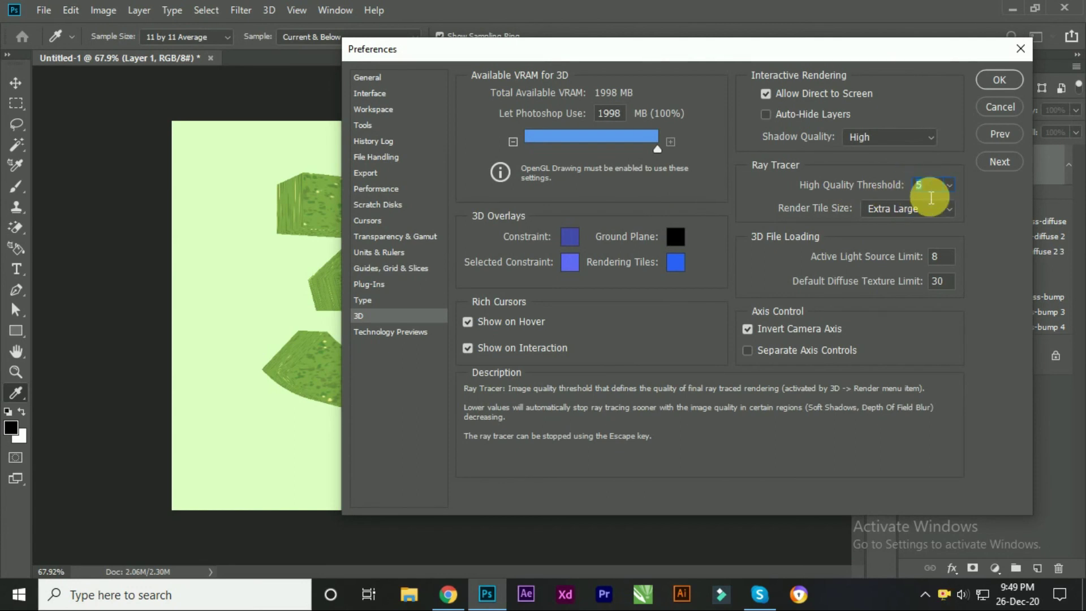
{"action": "left_click", "coordinate": [999, 82]}
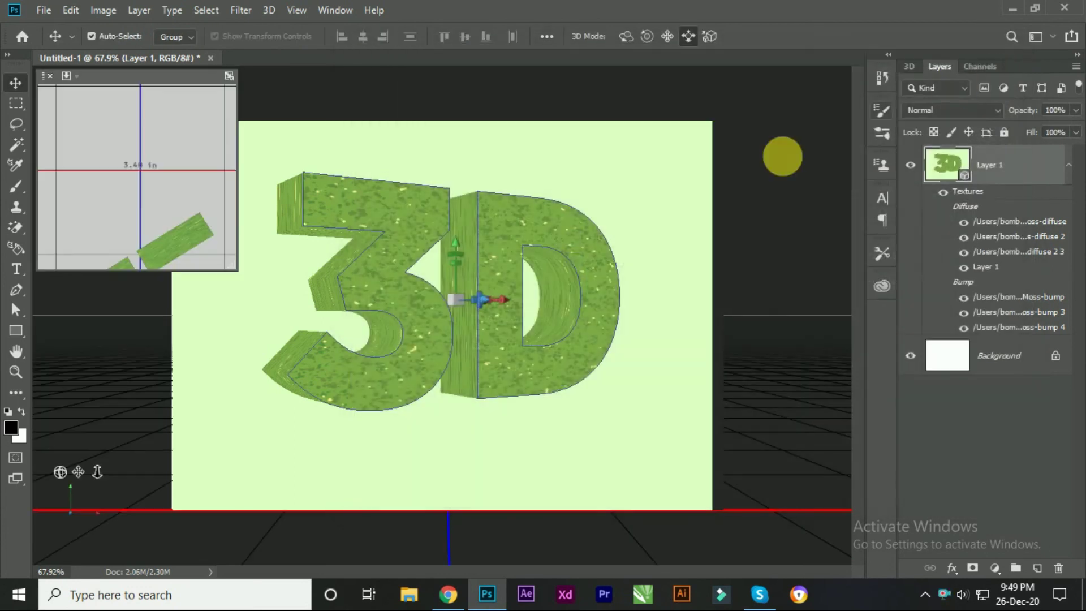
- Start the Render 3D Layer command from the 3D menu
{"action": "left_click", "coordinate": [277, 10]}
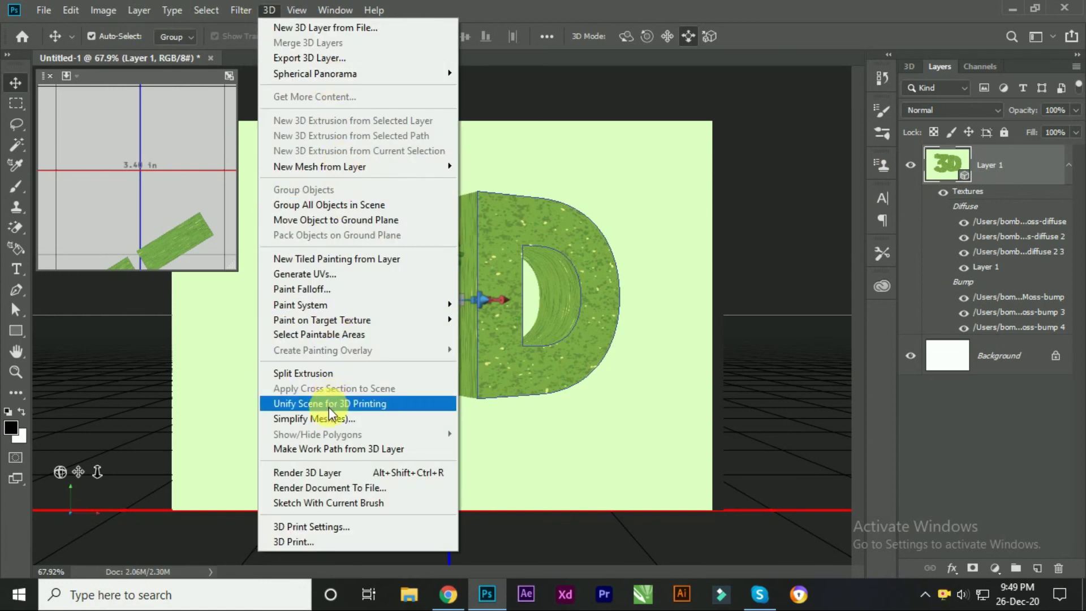
{"action": "left_click", "coordinate": [324, 473]}
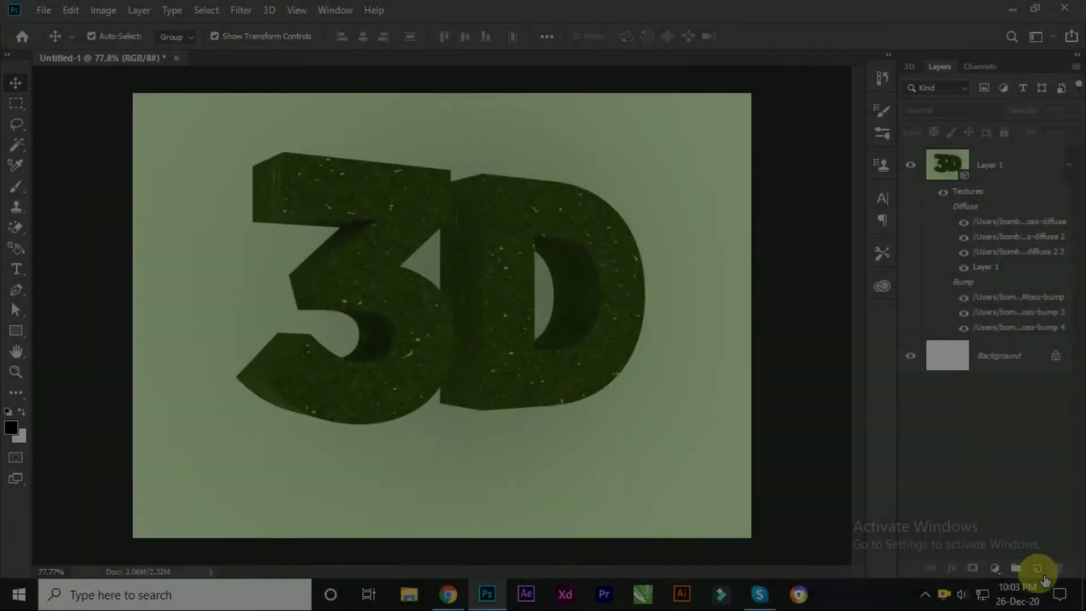
- Create an empty Layer 2 and place it below the 3D text Layer 1
{"action": "left_click", "coordinate": [1037, 568]}
{"action": "left_click_drag", "start_coordinate": [990, 165], "coordinate": [1007, 339]}
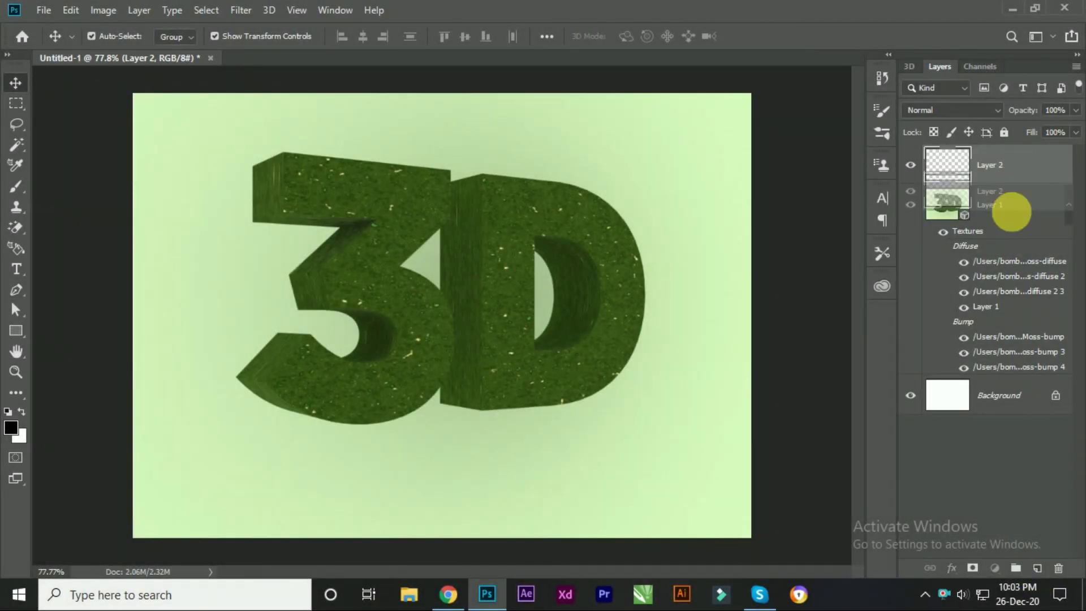